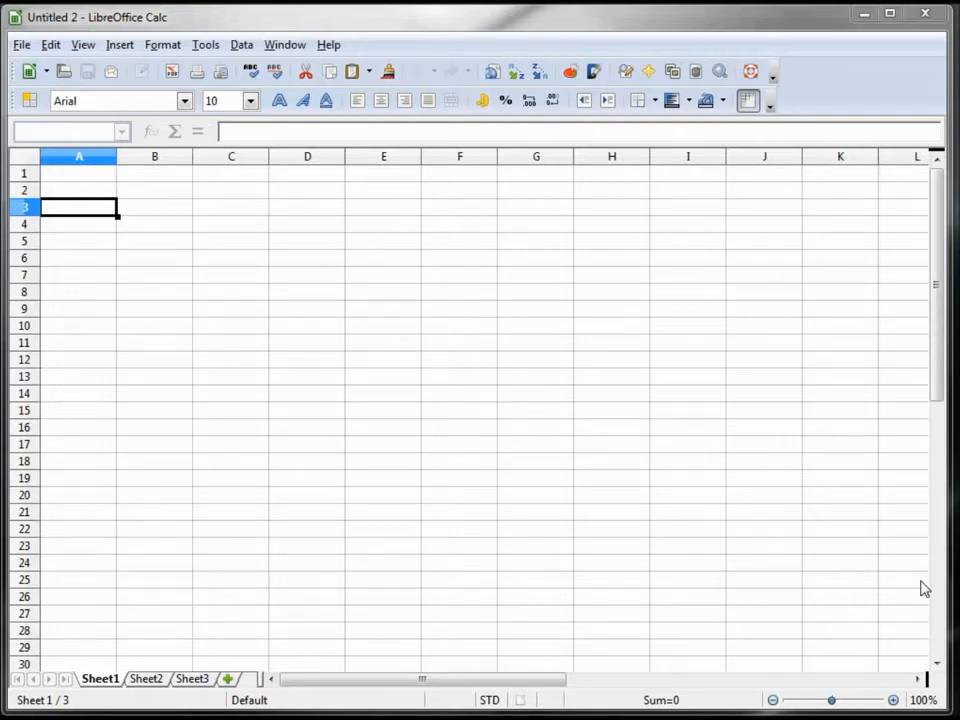
Step: Enter the title "Fictitious Company" in cell A3
click(44, 214)
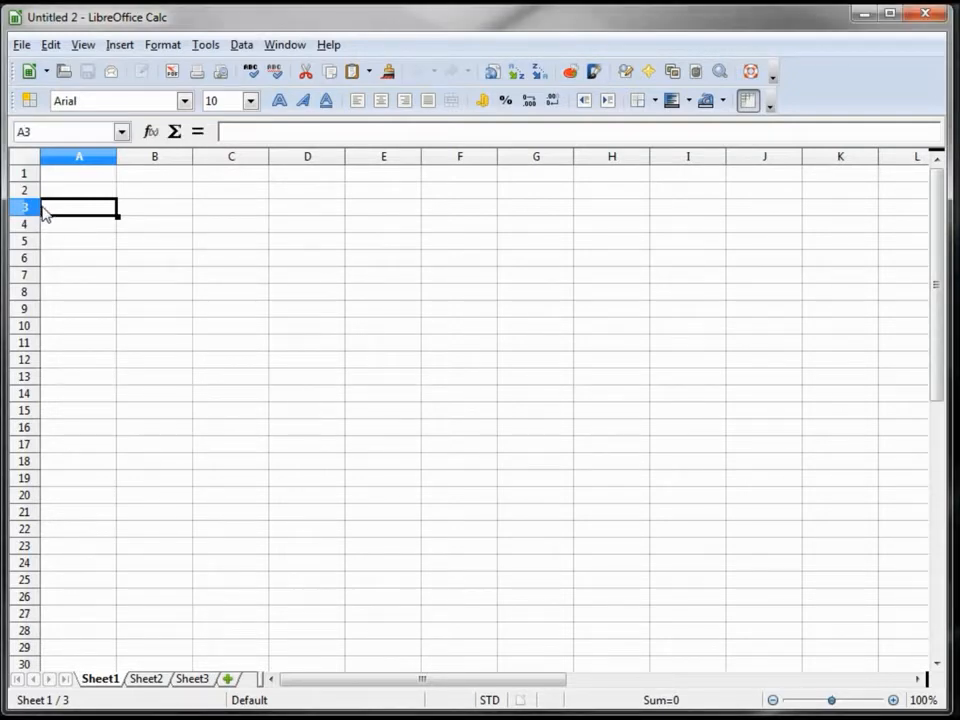
text(Fict)
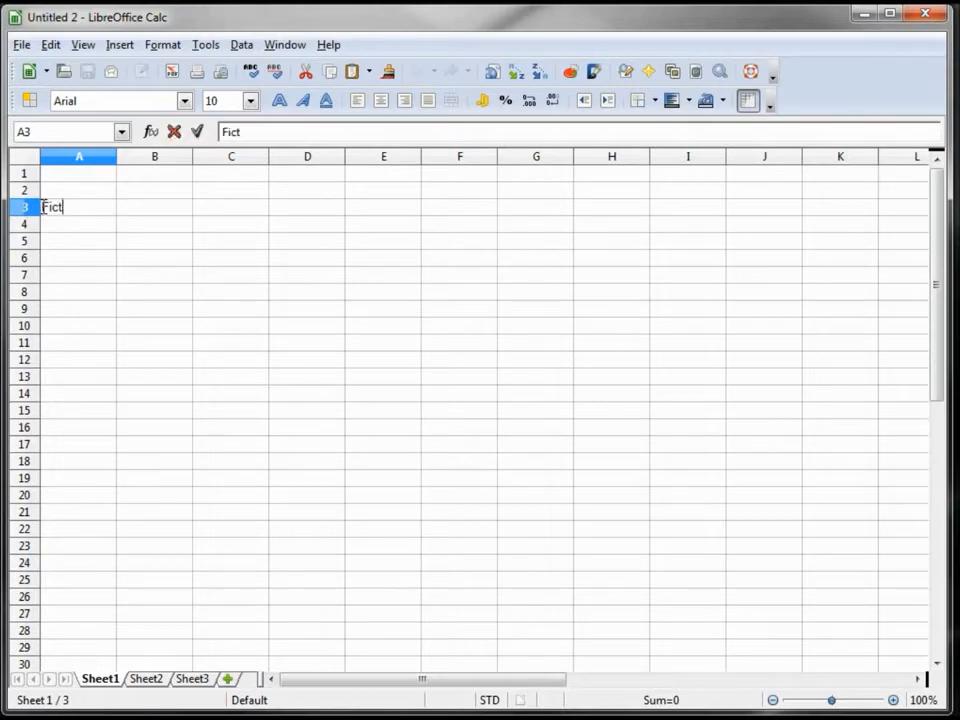
text(itious Coma)
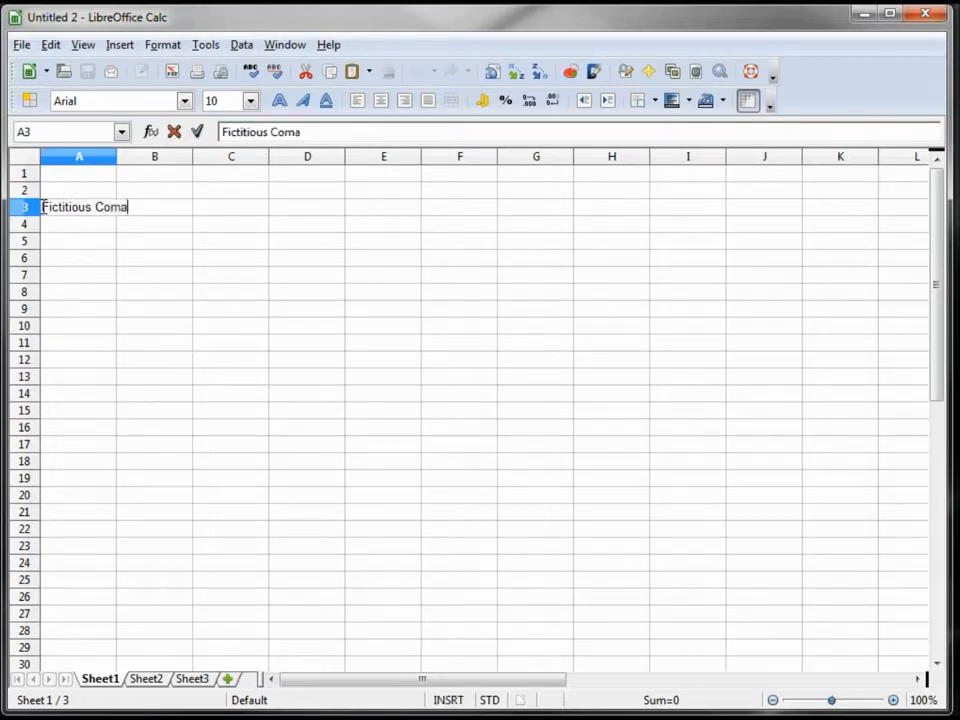
key(BackSpace)
text(pany)
key(Return)
Step: Enter the row labels "Income" in cell A6 and "Expenses" in cell A7
key(Return)
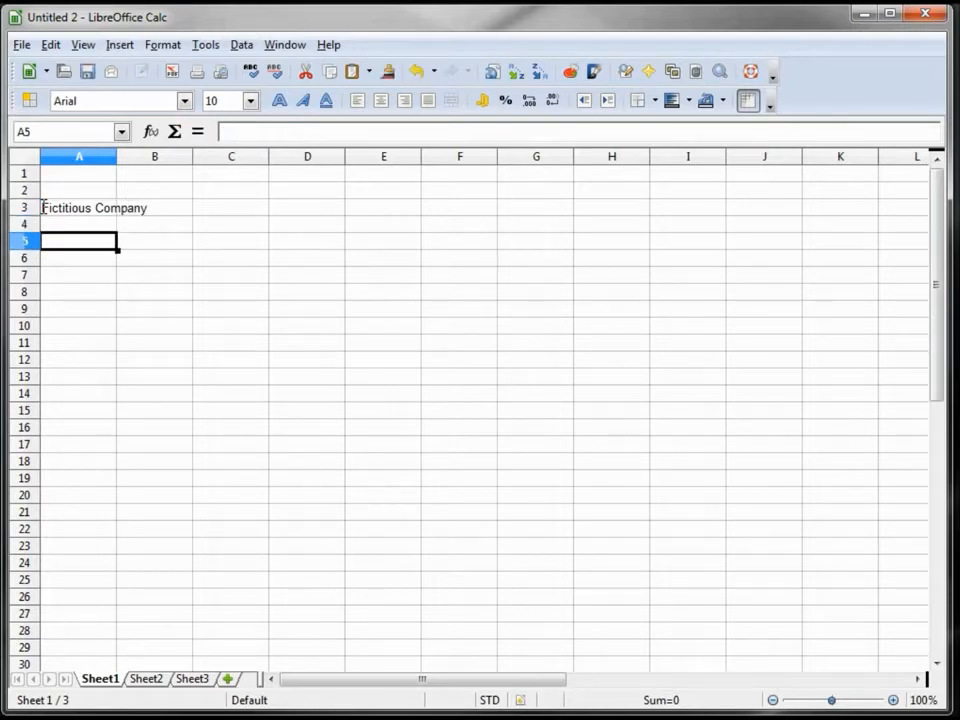
key(Return)
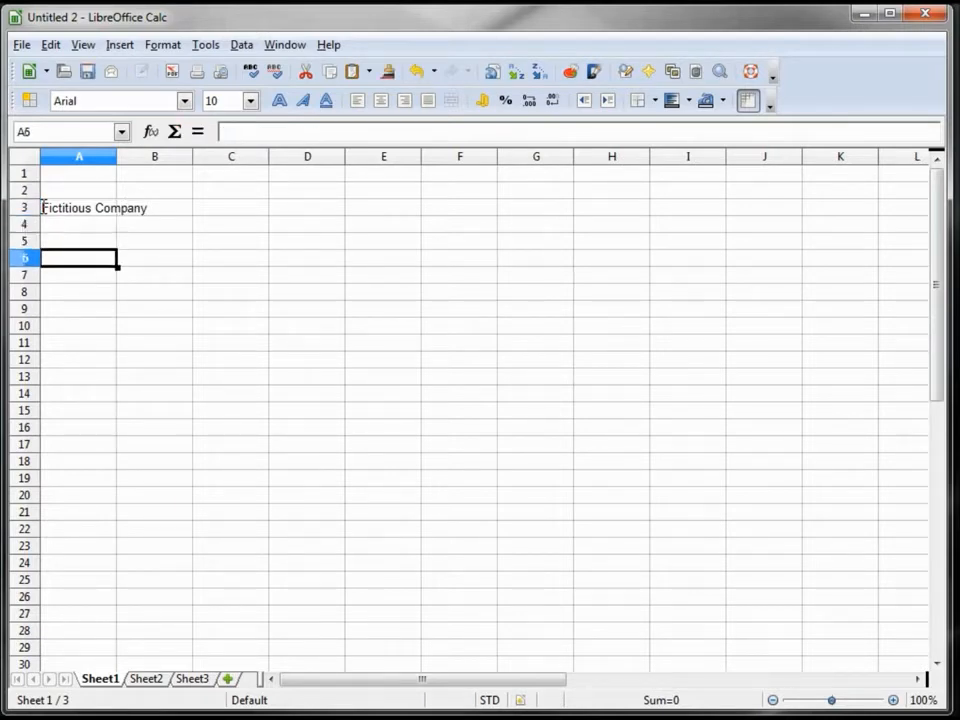
text(Income)
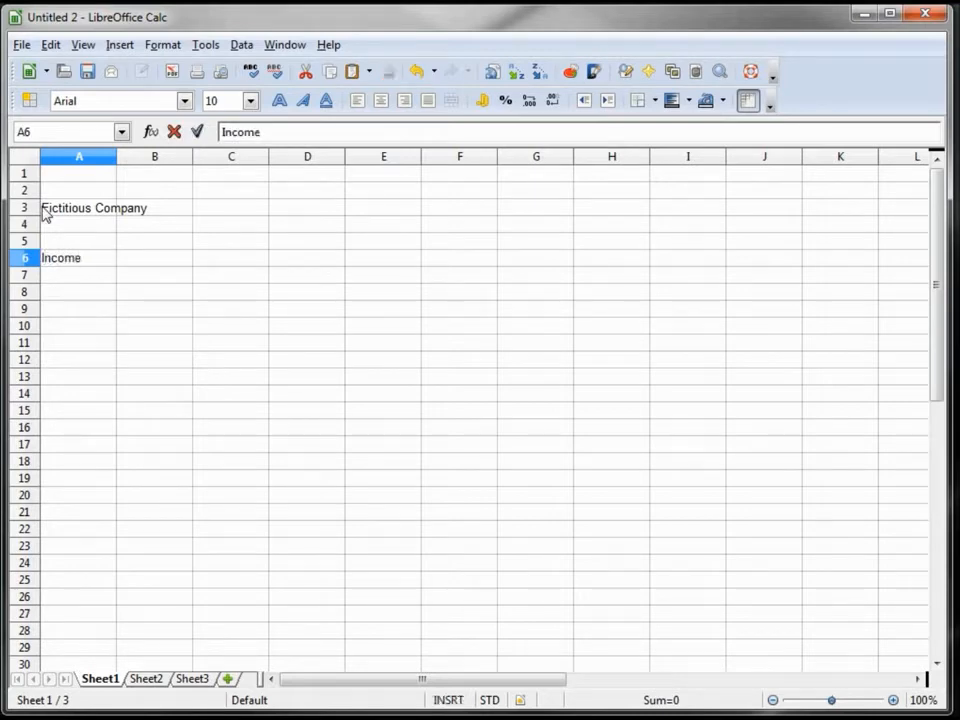
key(Return)
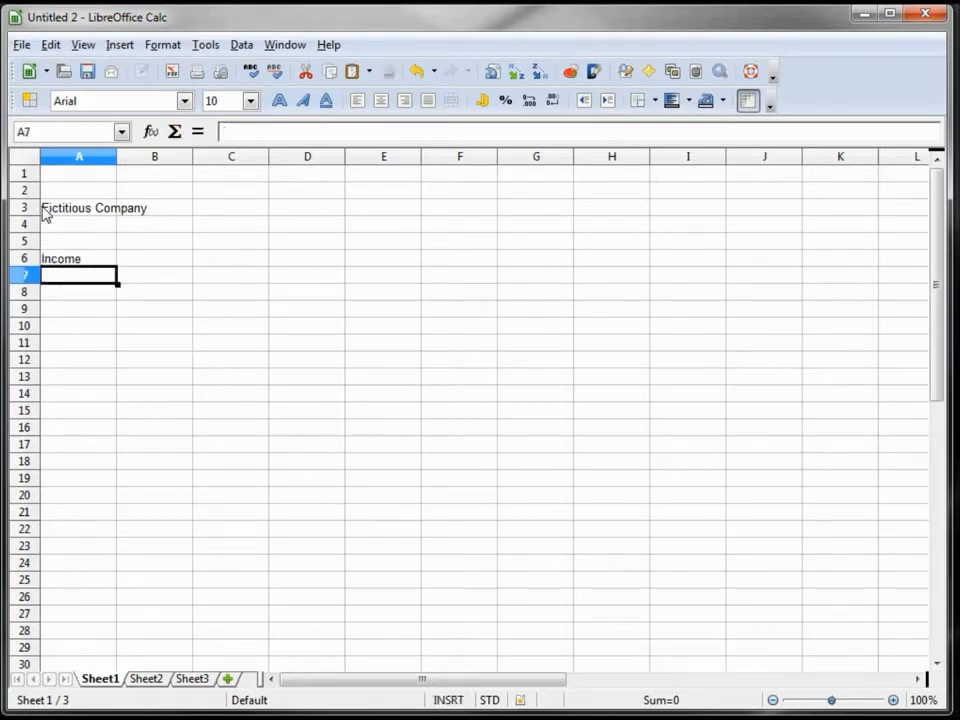
text(Expenses)
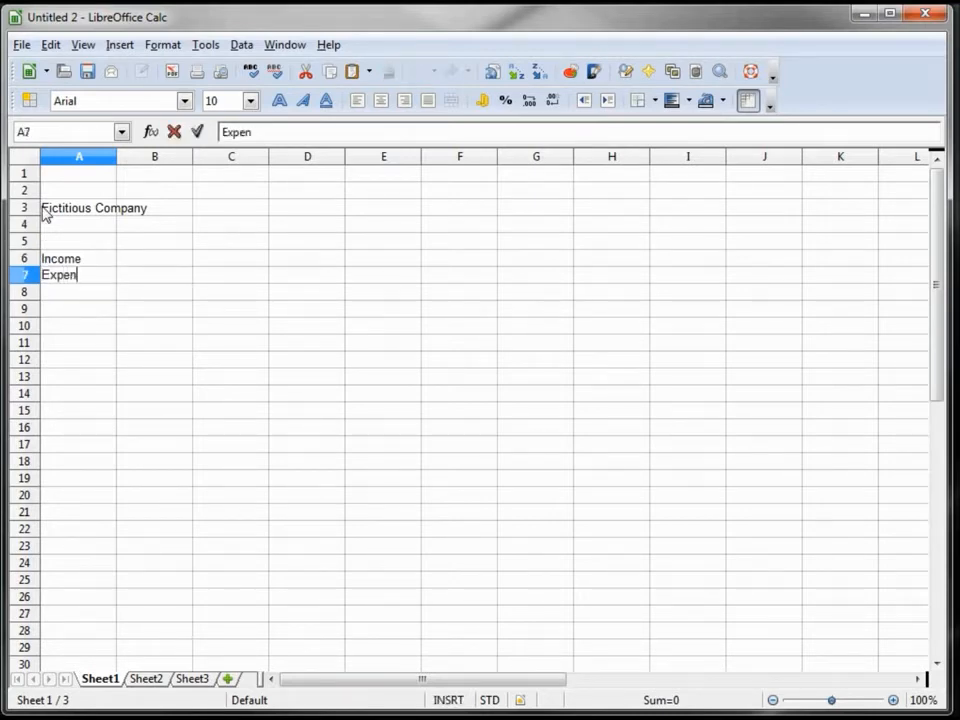
key(Up)
Step: Enter the column headings "U.S.", "Canada" and "Mexico" in cells B5 to D5
key(Up)
key(Right)
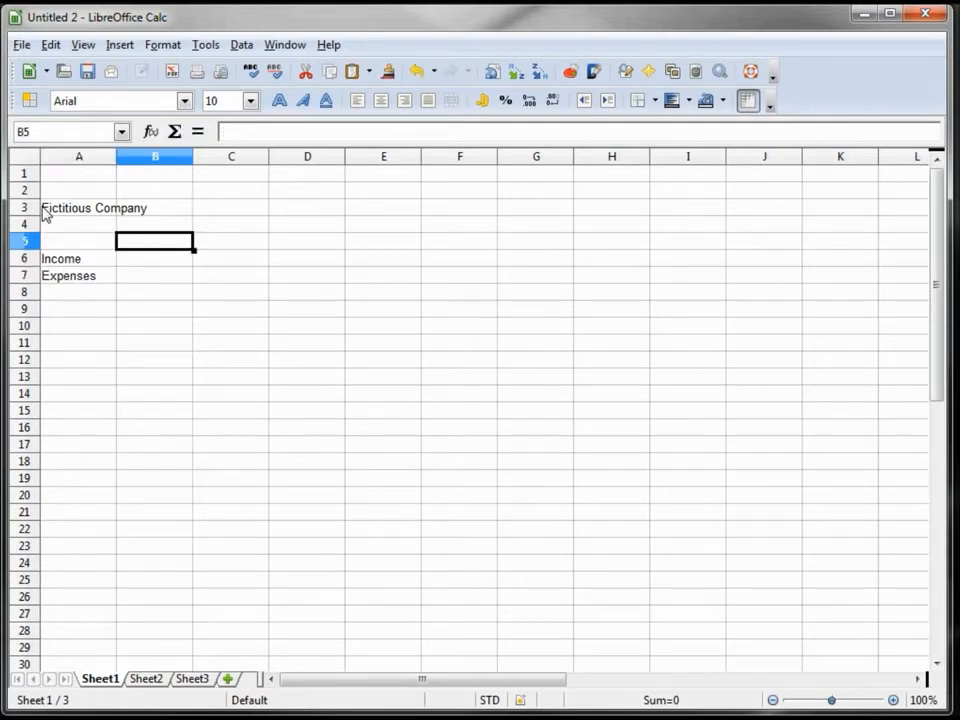
text(U.S.)
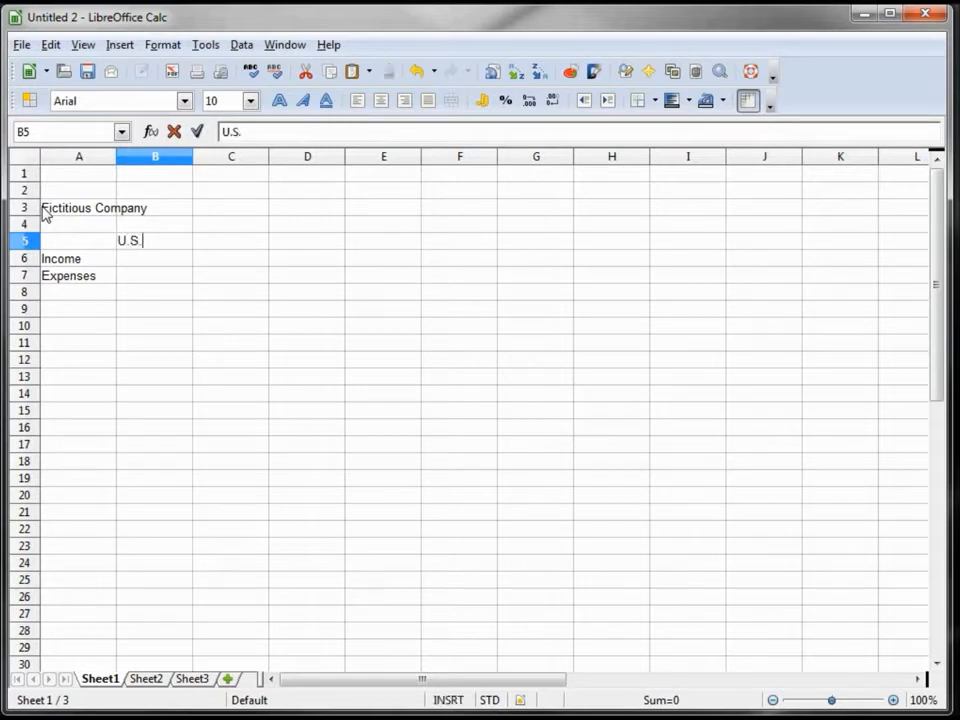
key(Tab)
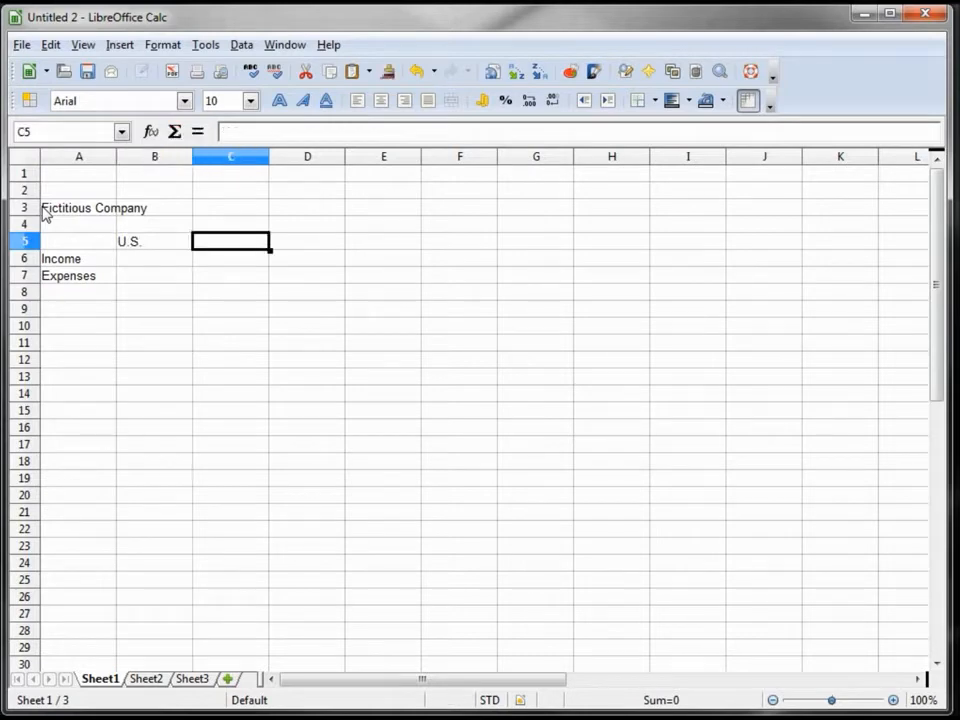
text(Canada)
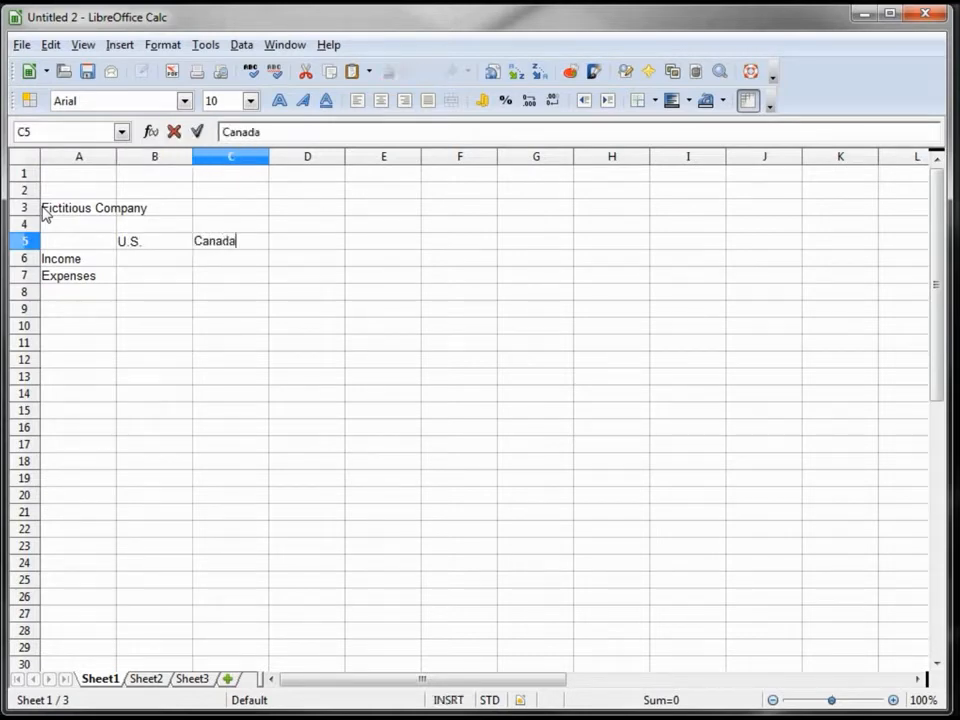
key(Tab)
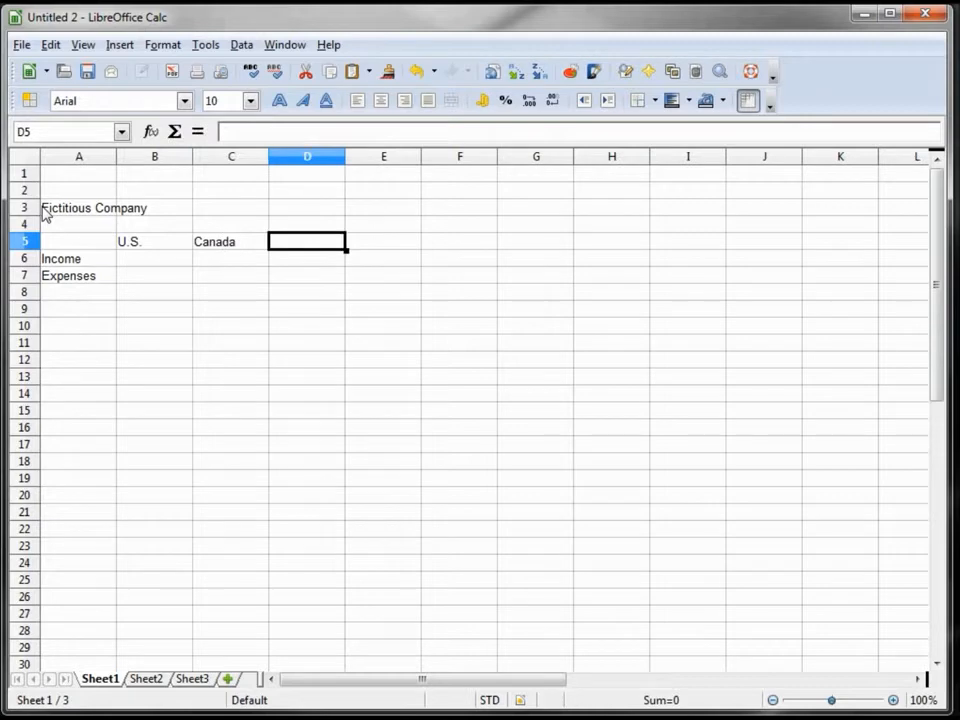
text(Mexico)
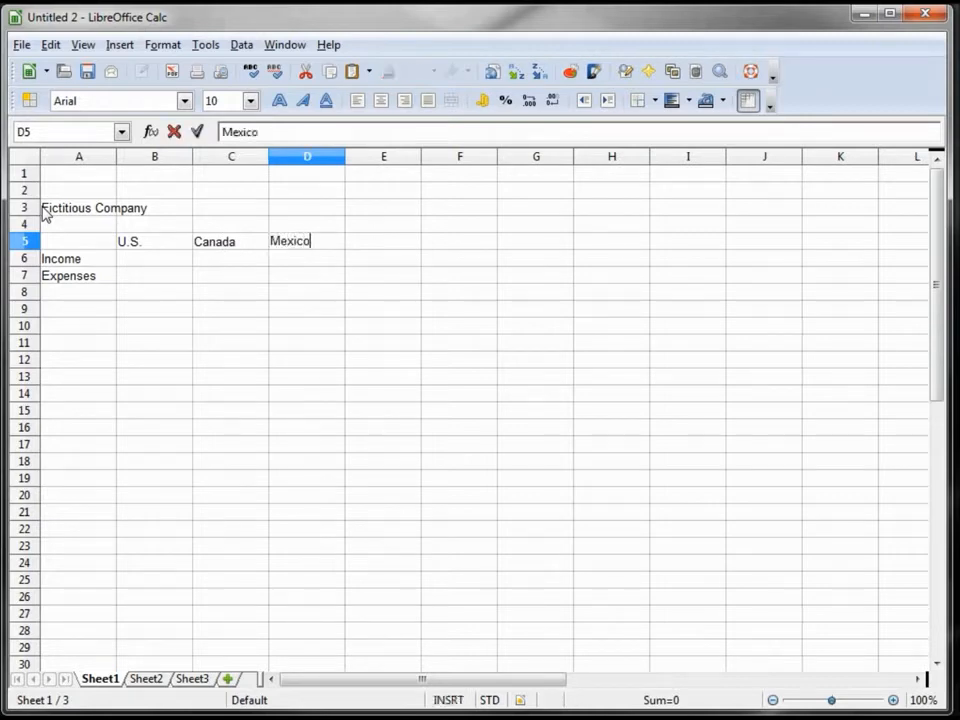
key(Tab)
Step: Add the column headings "Europe", "Asia" and "Totals" in cells E5 to G5
text(Europe)
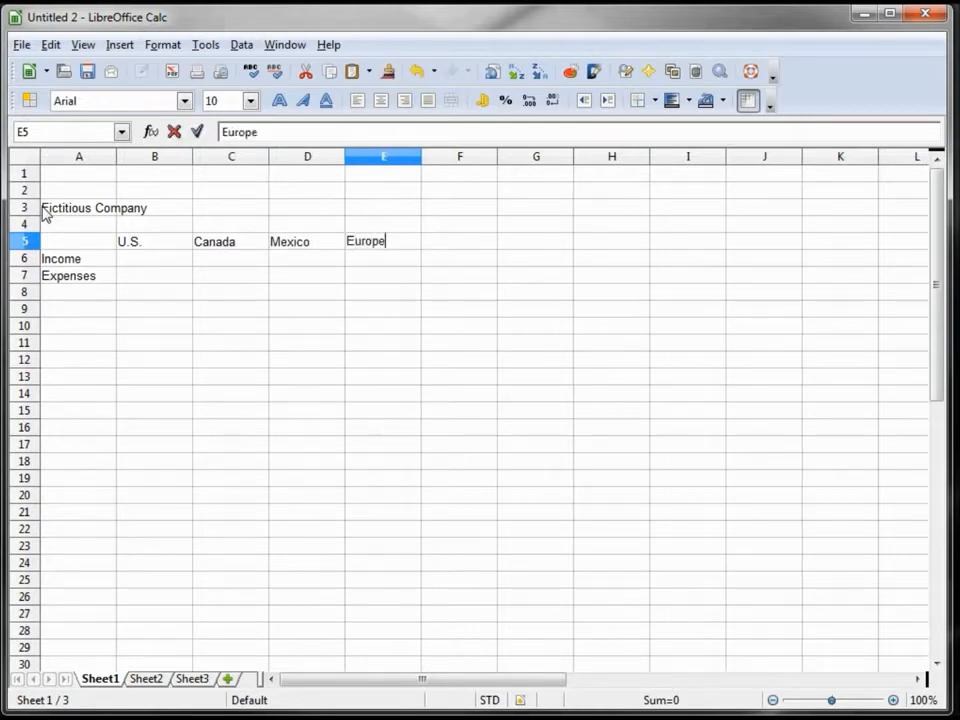
key(Tab)
text(Asi)
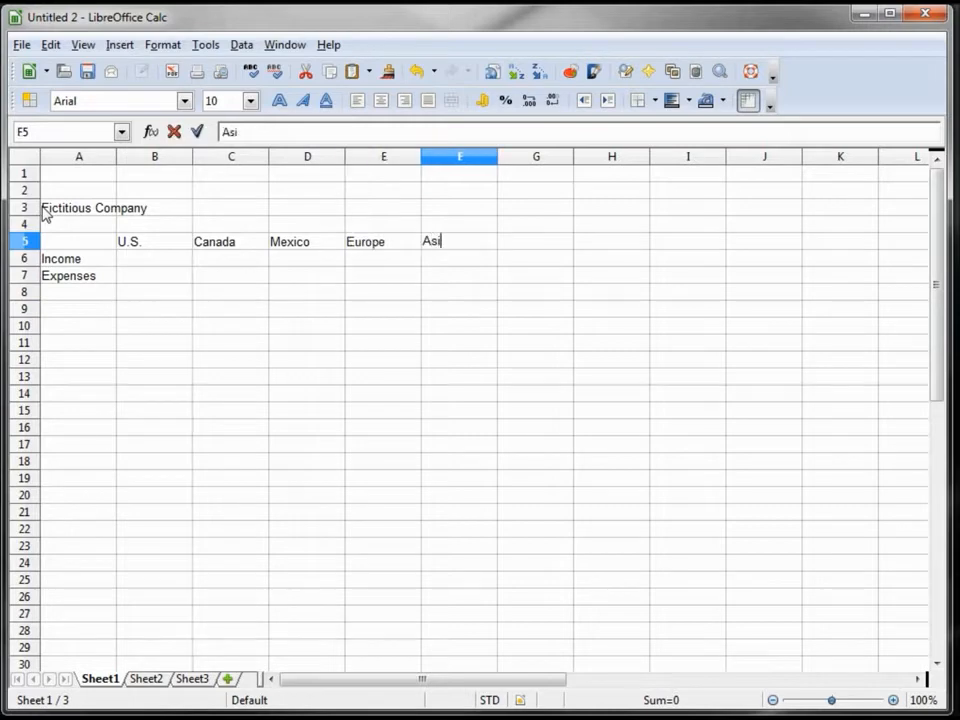
text(a)
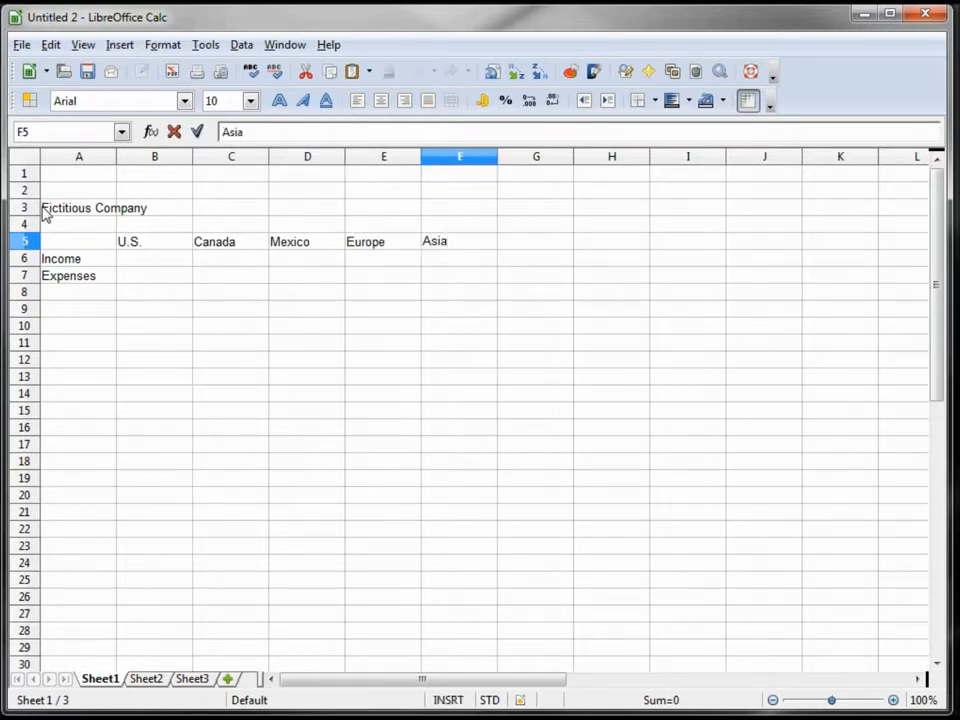
key(Tab)
text(T)
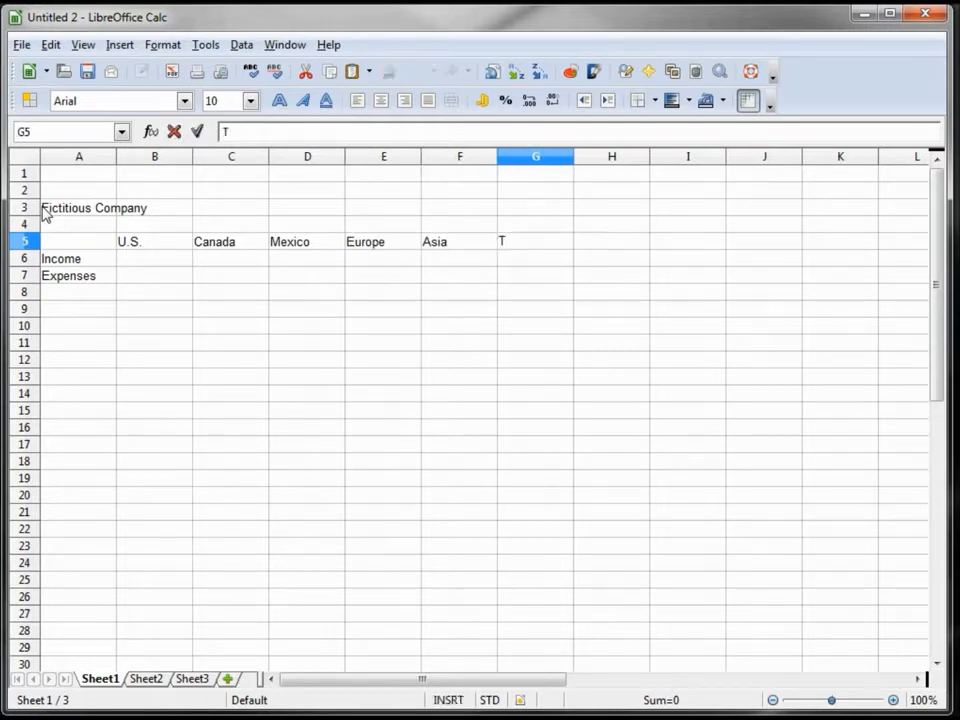
text(otals)
key(Return)
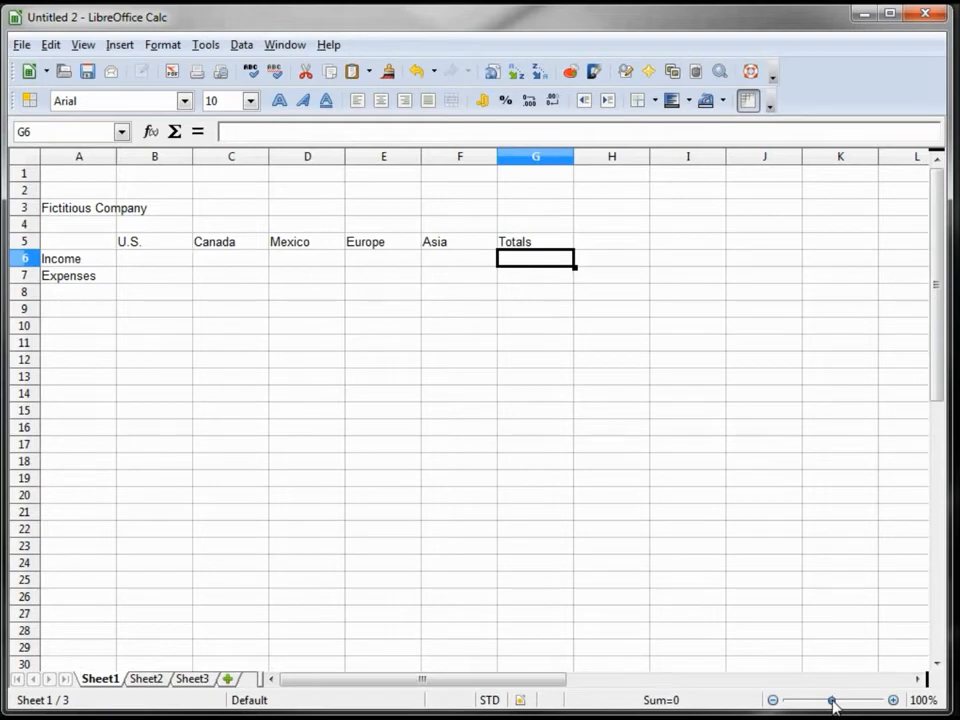
Step: Fill the Income row from U.S. to Asia with 26000, 20000, 30000, 45000 and 28000
drag(833, 701, 842, 702)
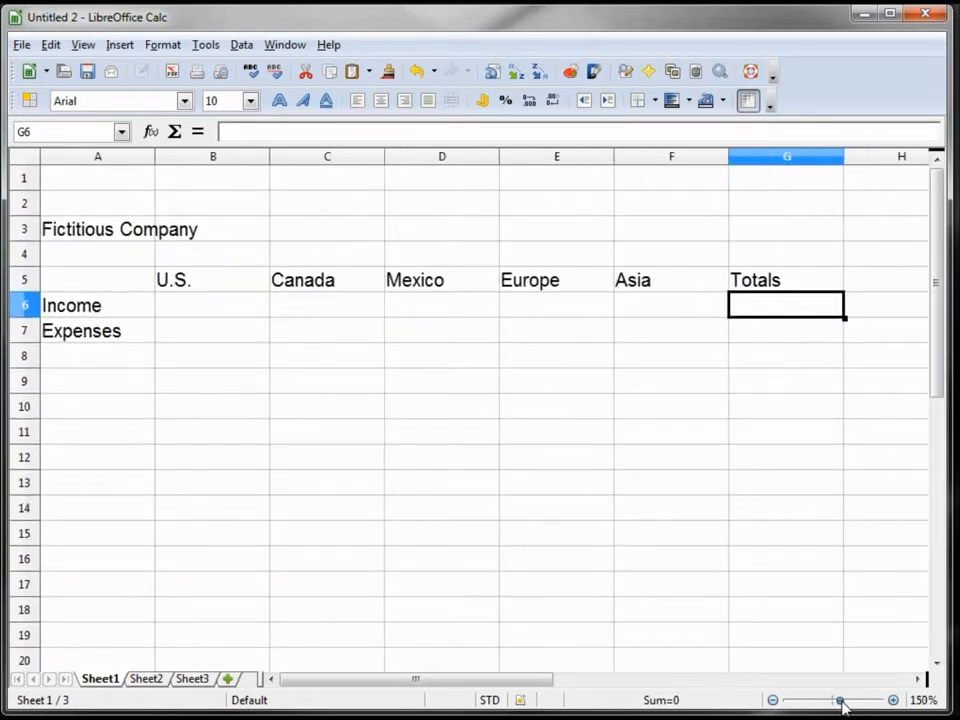
click(208, 312)
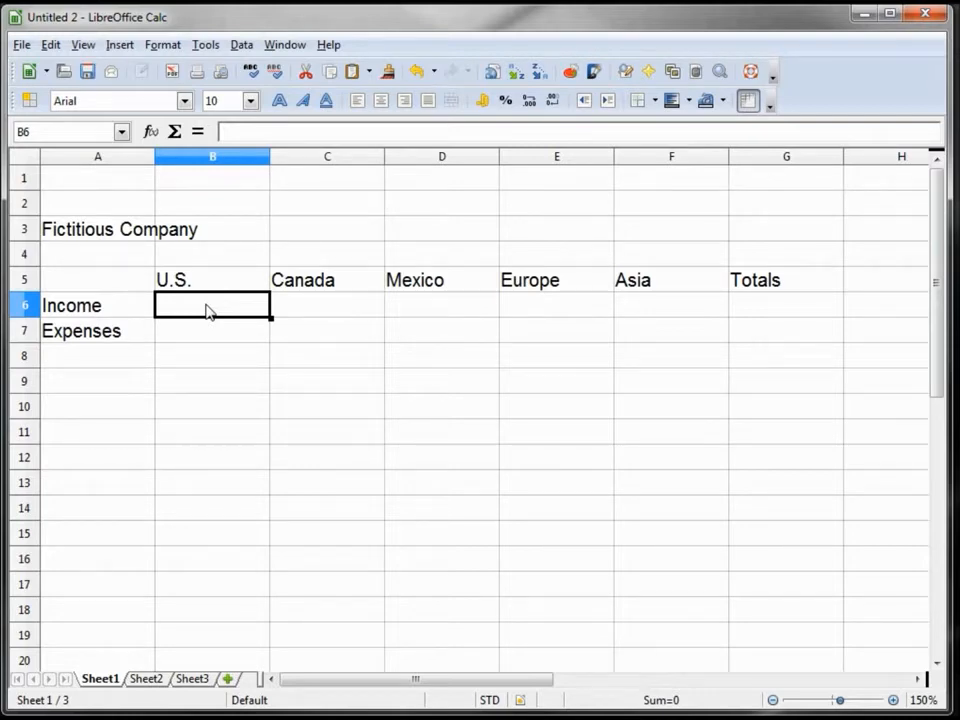
text(2600)
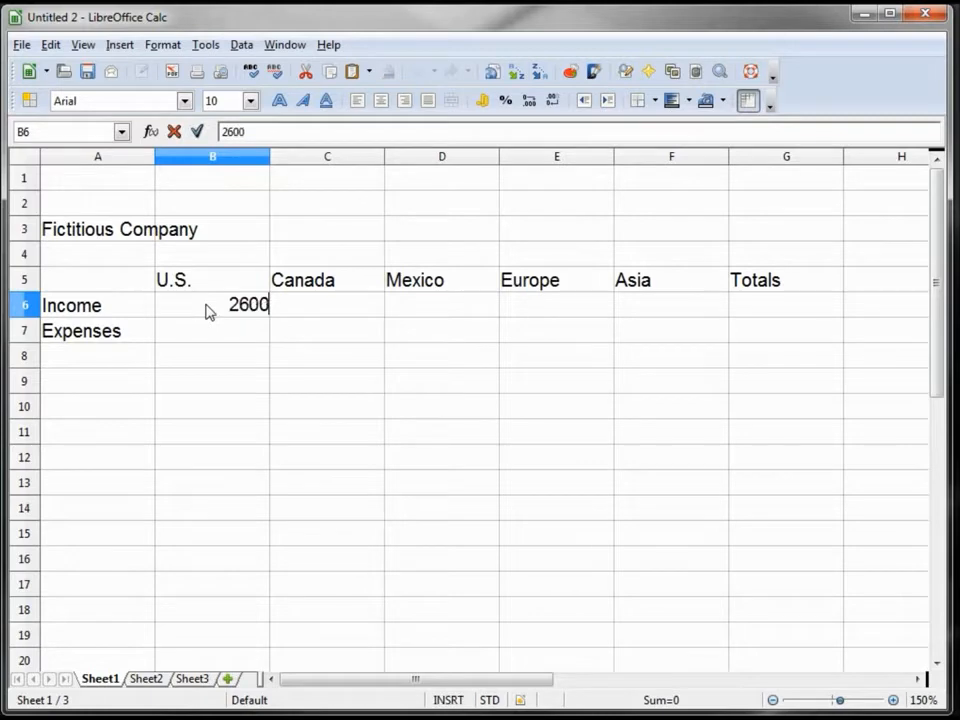
text(0)
key(Tab)
text(20000)
key(Tab)
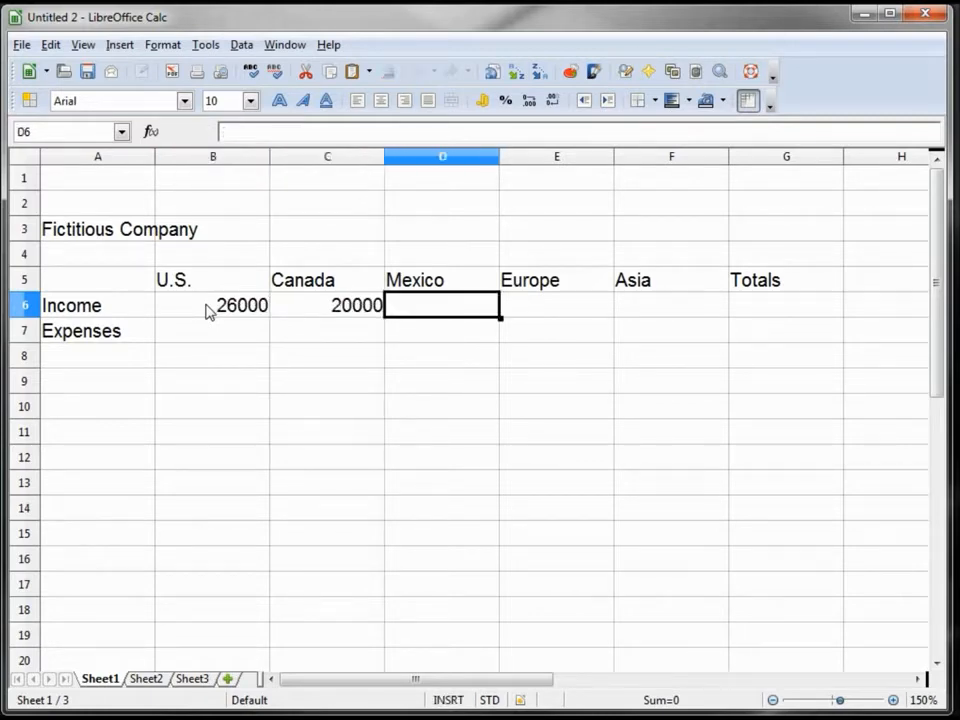
text(30000)
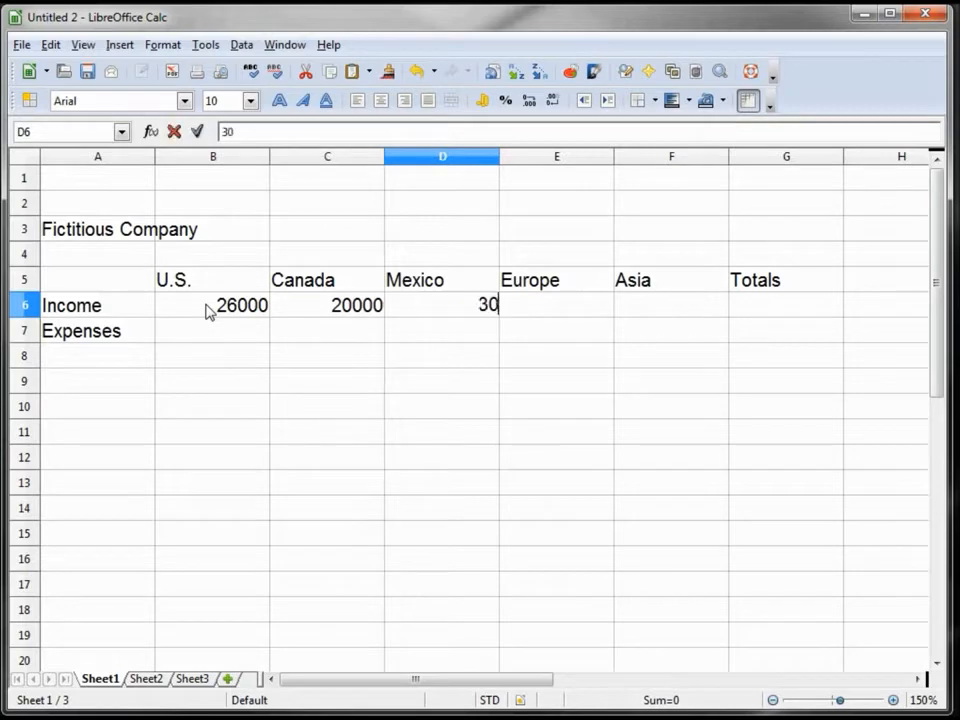
key(Tab)
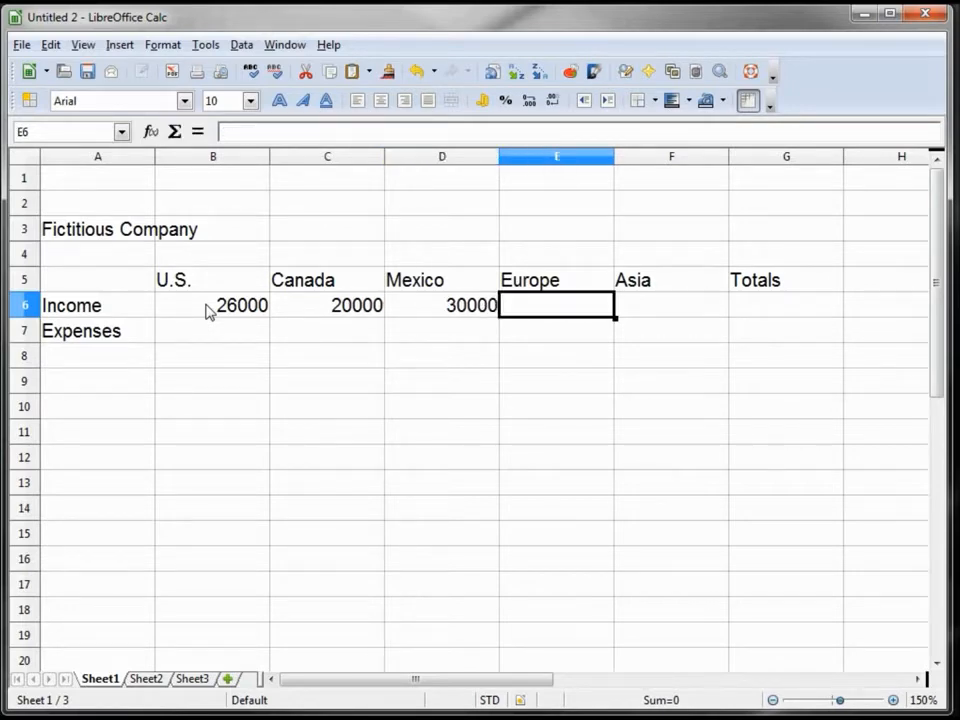
text(45000)
key(Tab)
text(28000)
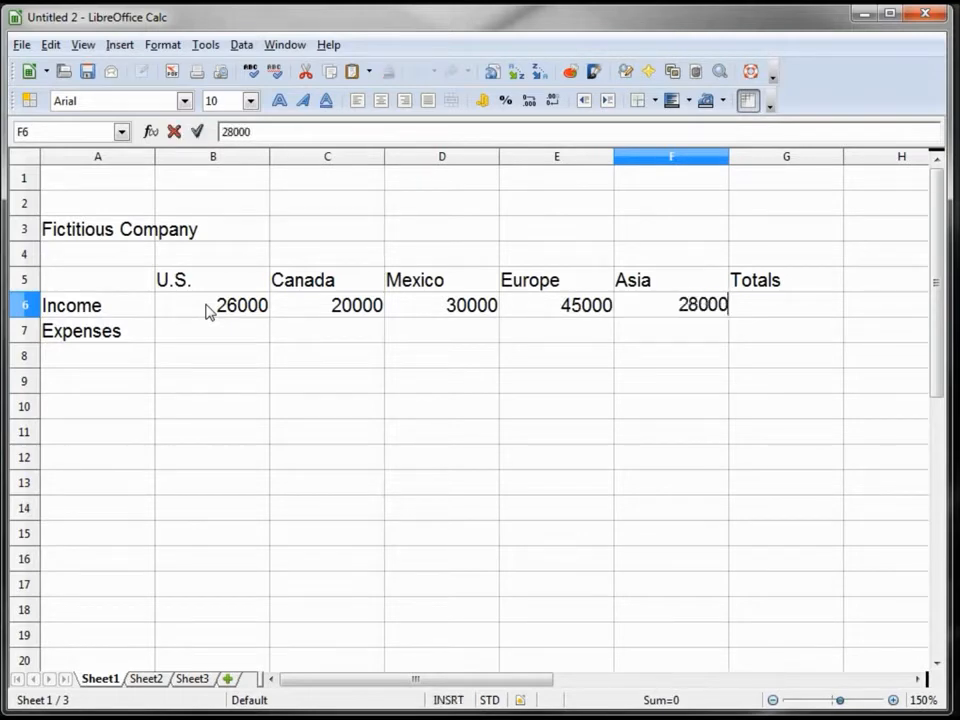
key(Return)
Step: Fill the Expenses row from U.S. to Asia with 22000, 18000, 22000, 38000 and 25000
key(Left)
key(Left)
key(Left)
key(Left)
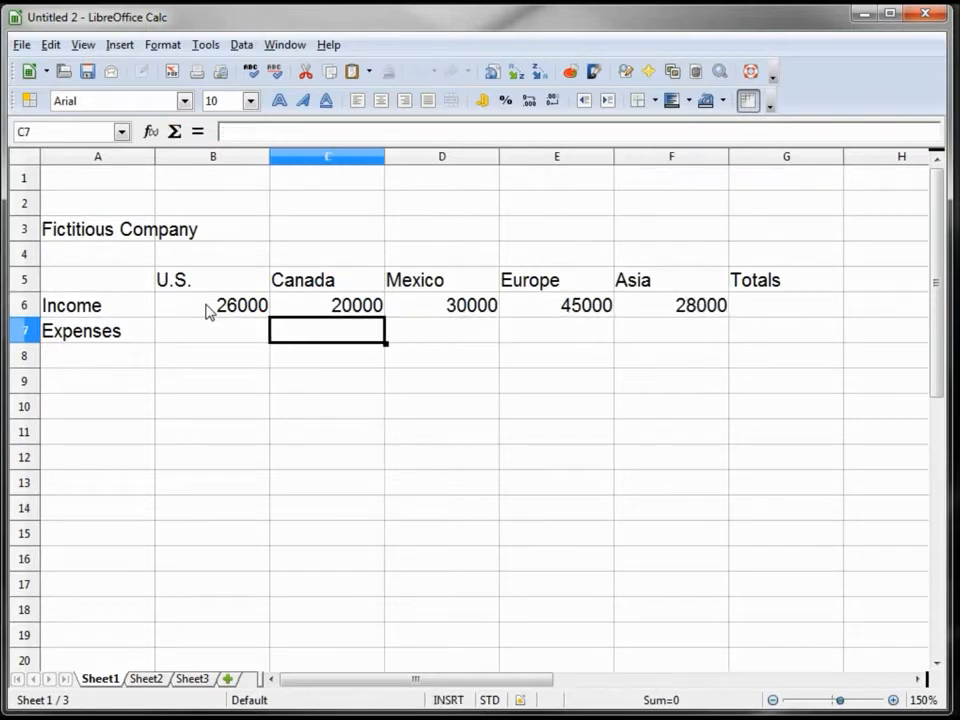
text(22000)
key(Tab)
text(18000)
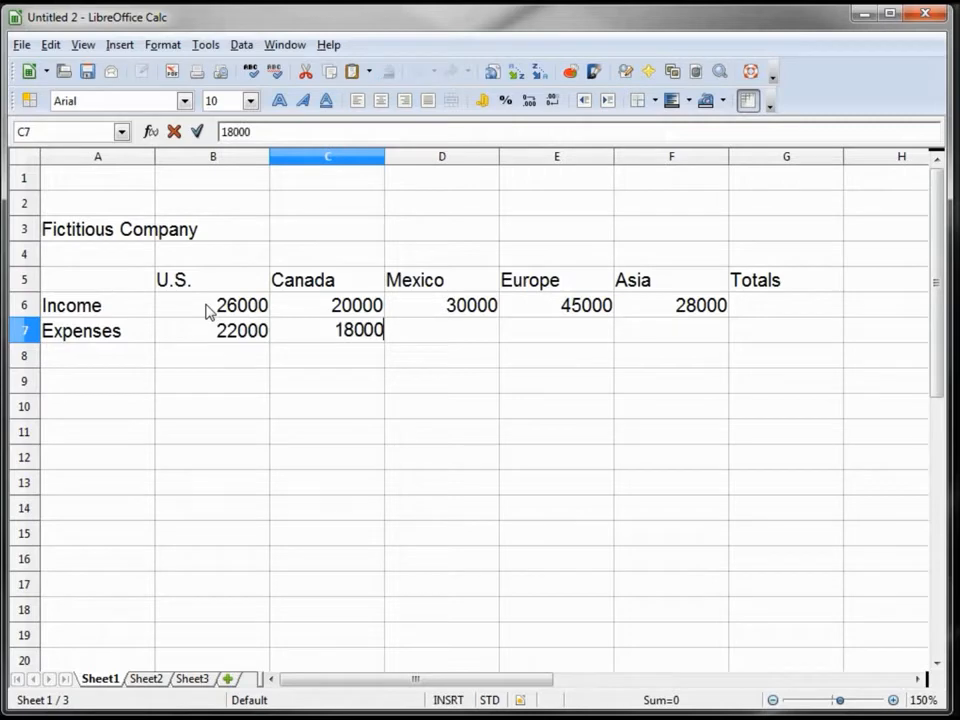
key(Tab)
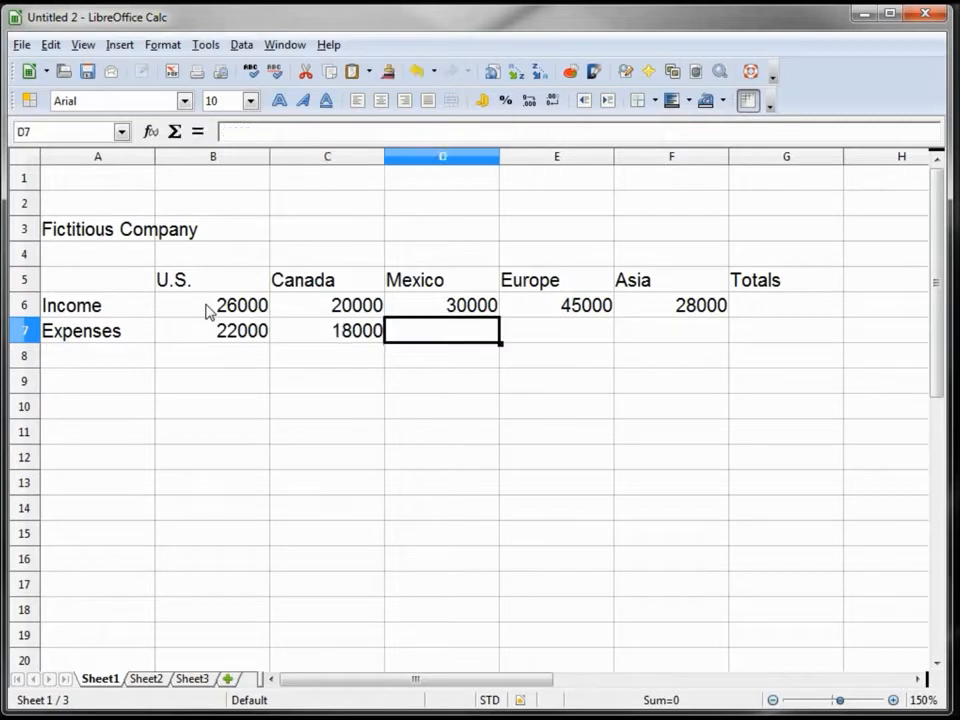
text(22000)
key(Tab)
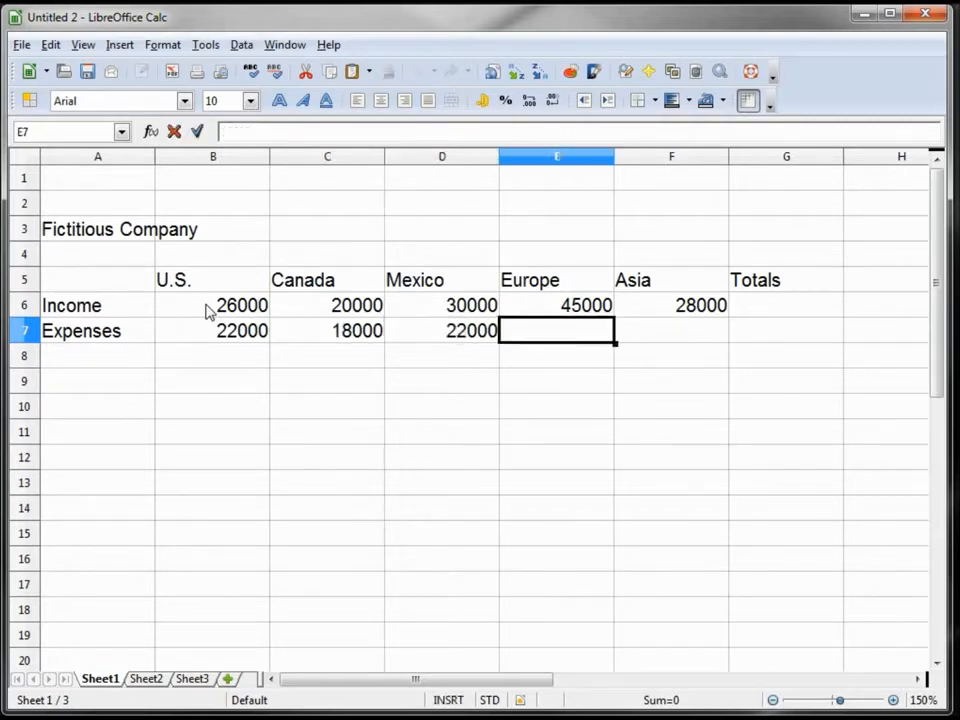
text(38000)
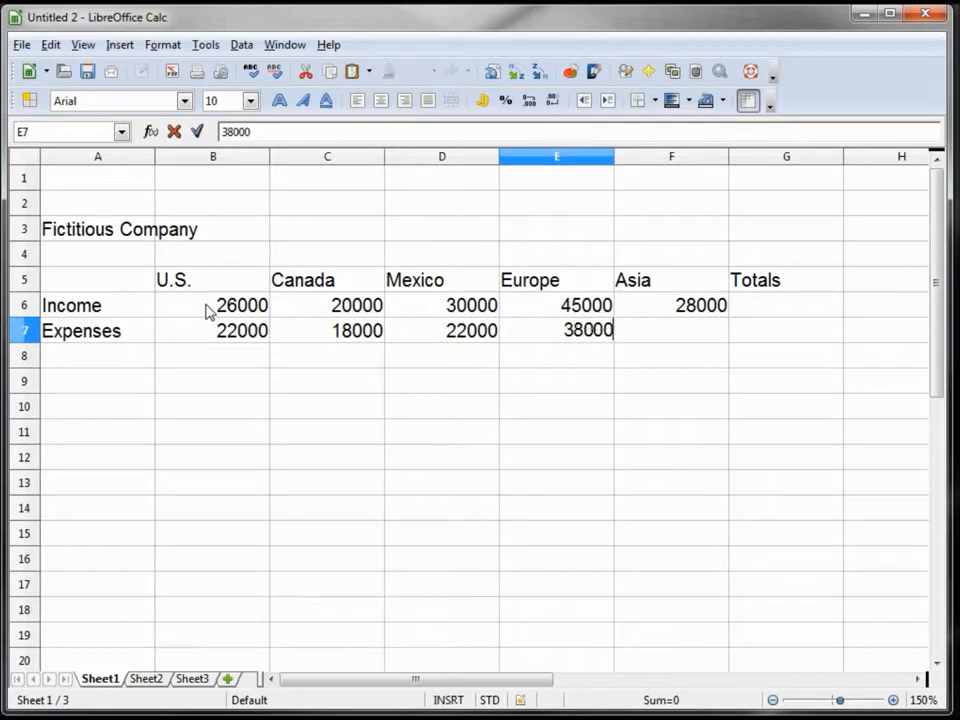
key(Tab)
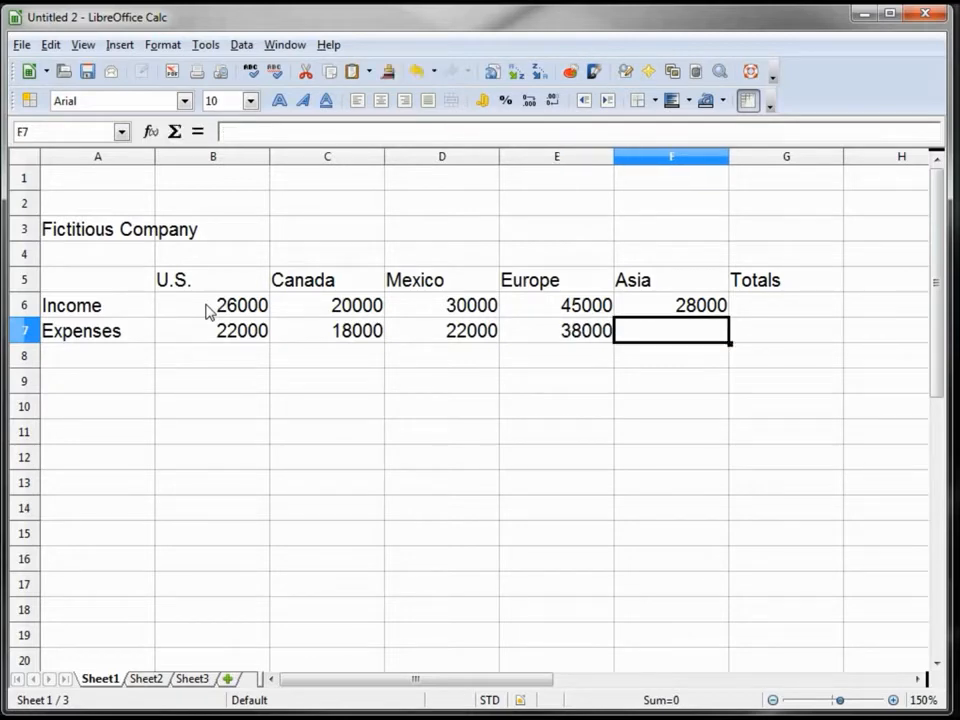
text(25)
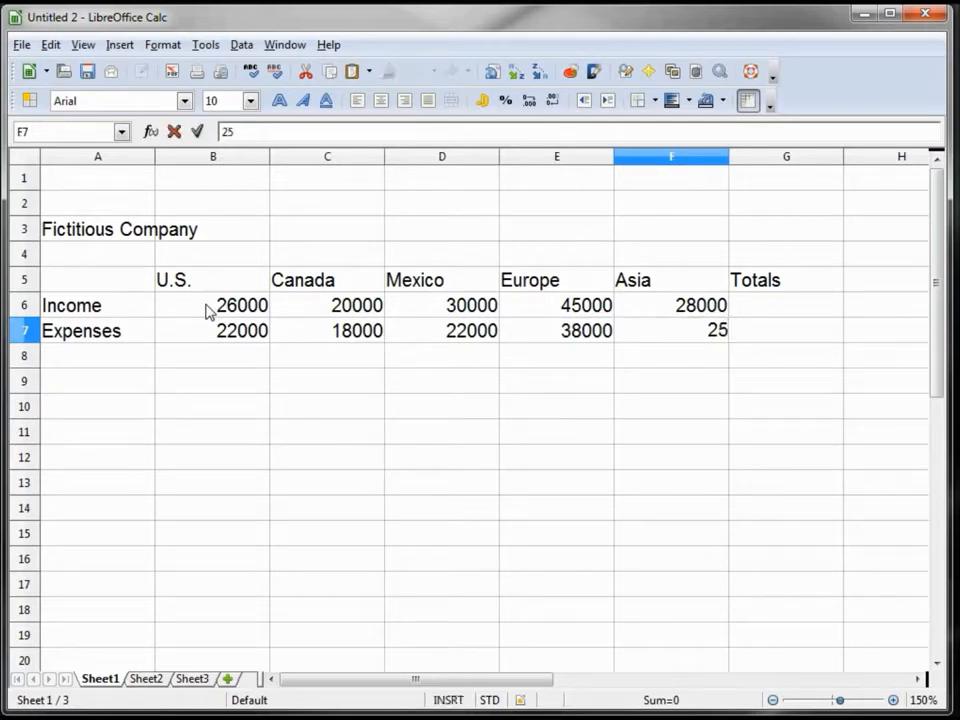
text(0000)
key(Tab)
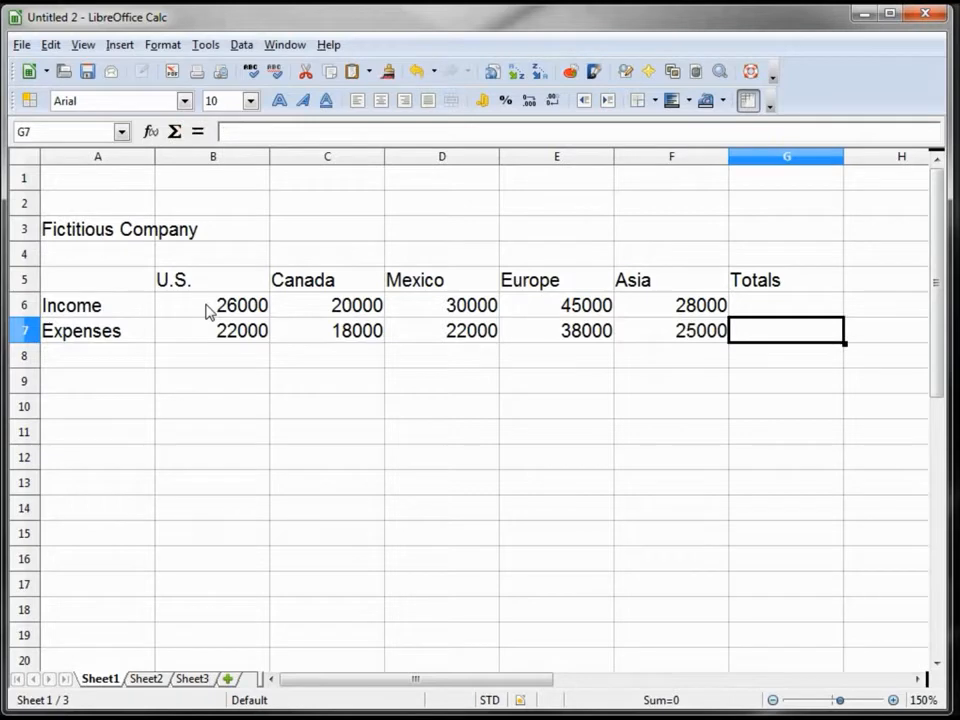
Step: Add the row label "Profit" in cell A8 below Expenses
key(Left)
key(Left)
key(Left)
key(Left)
key(Left)
key(Left)
key(Down)
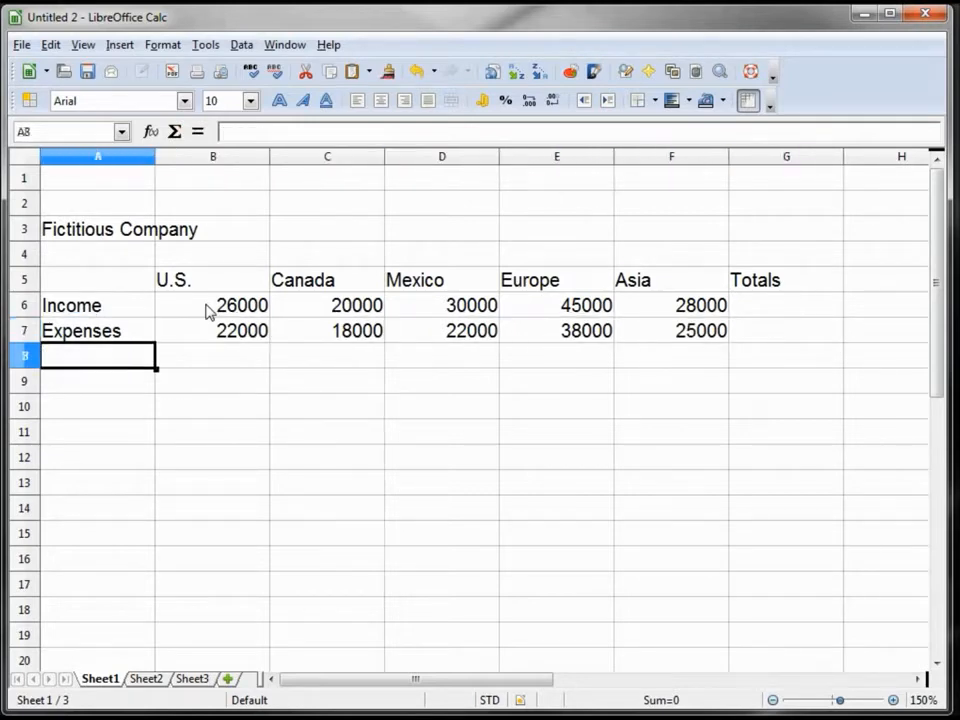
text(Profit)
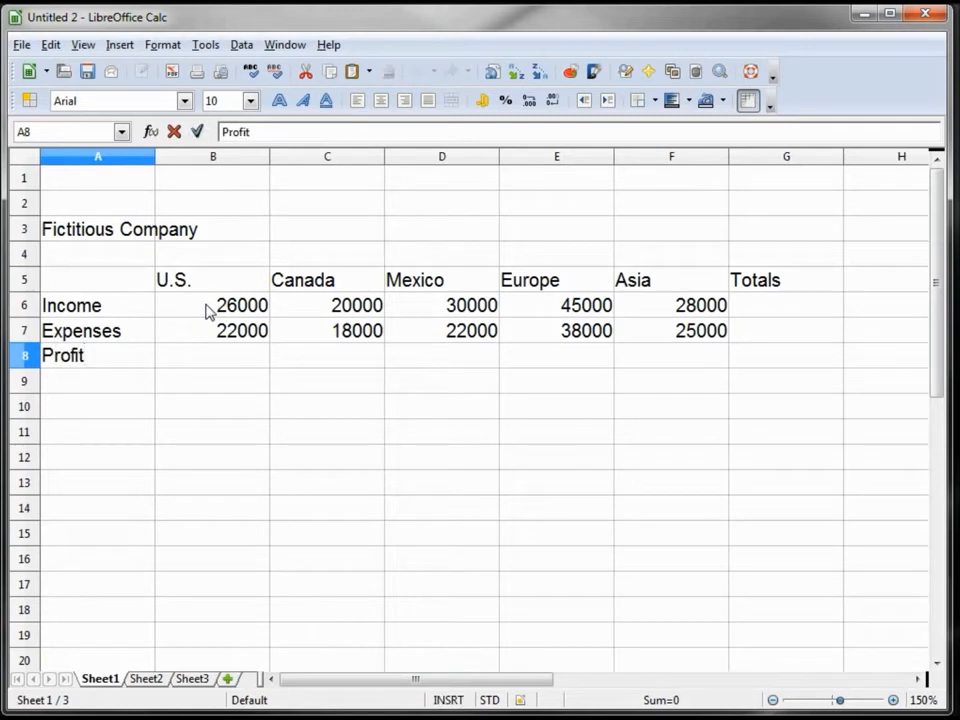
key(Tab)
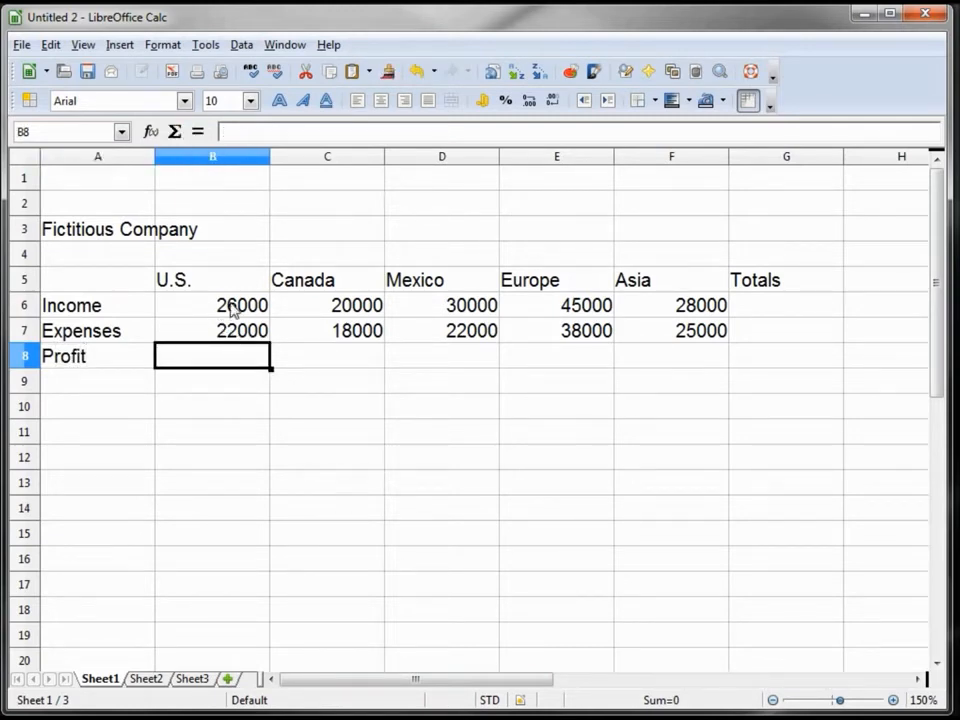
Step: Calculate the U.S. profit in cell B8 with the formula =B6-B7
click(240, 310)
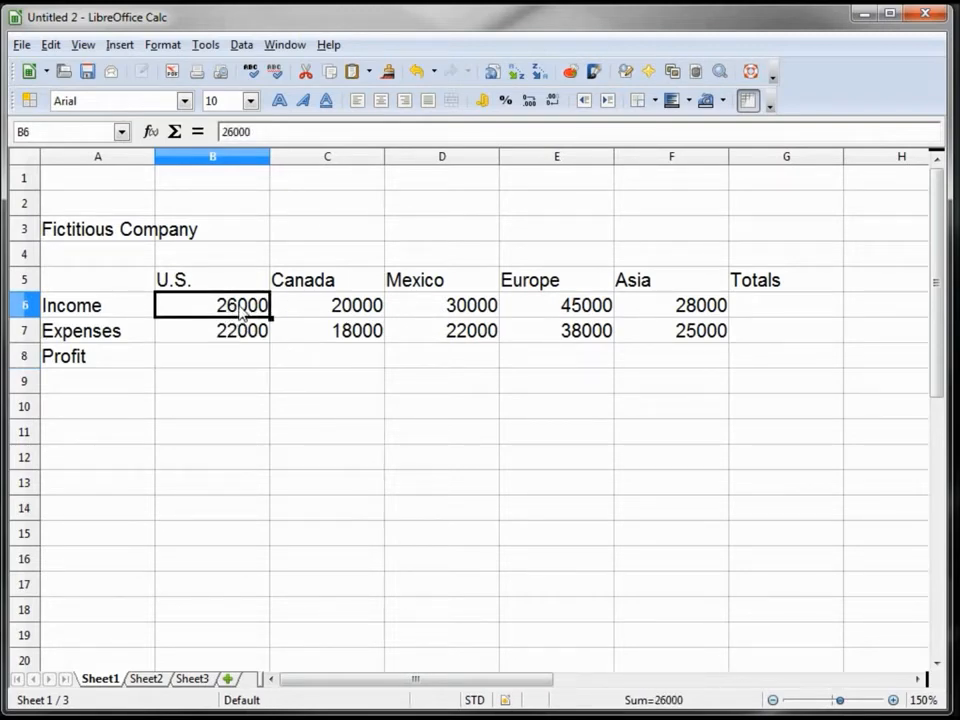
click(236, 343)
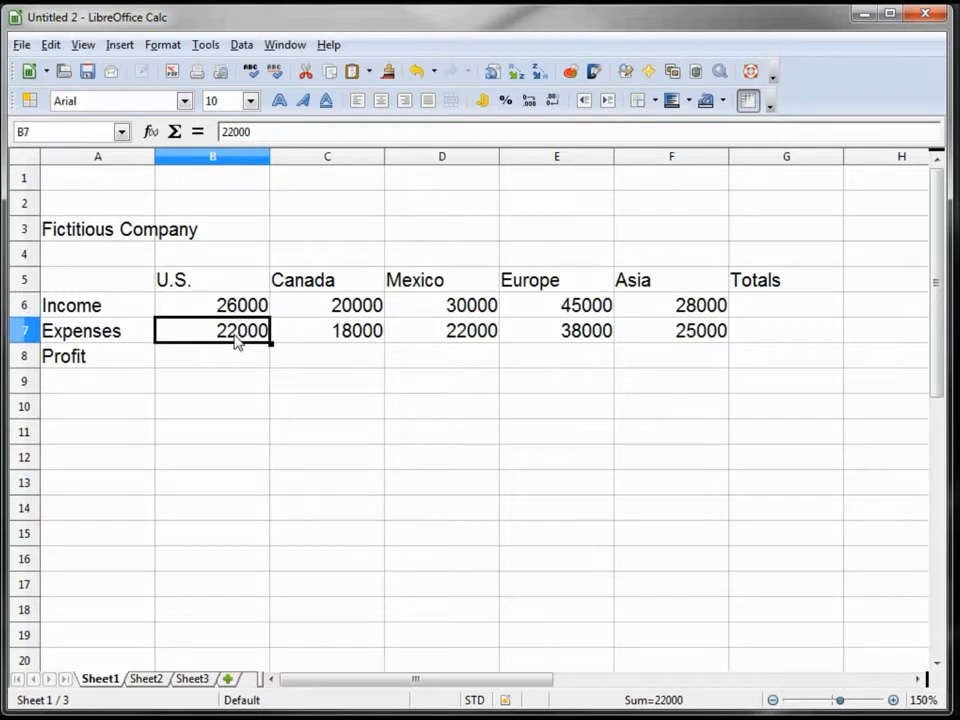
click(221, 366)
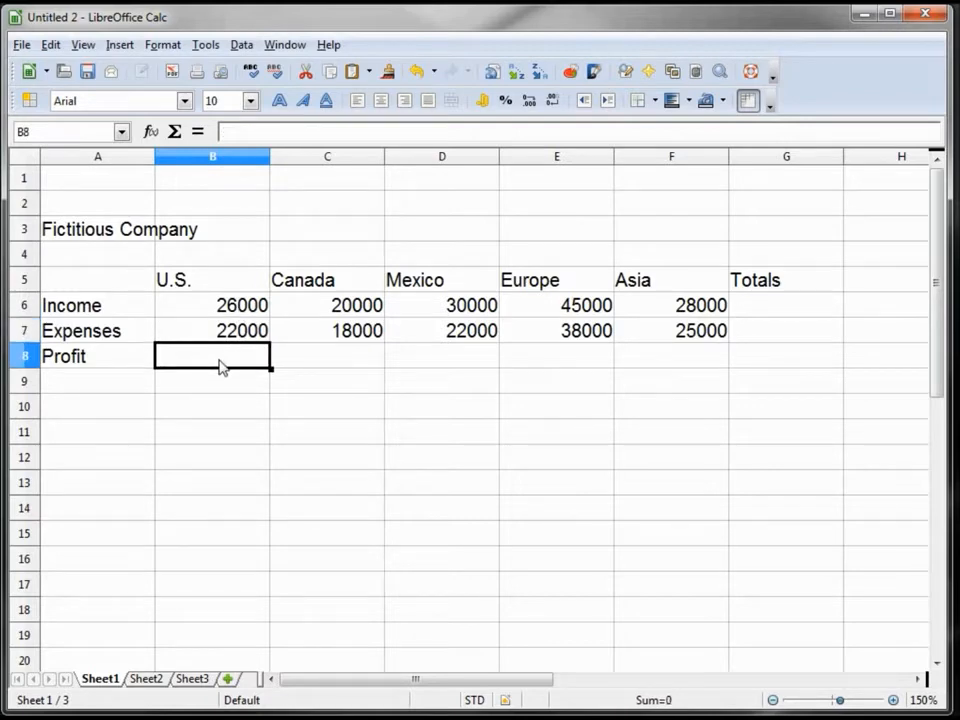
text(=B)
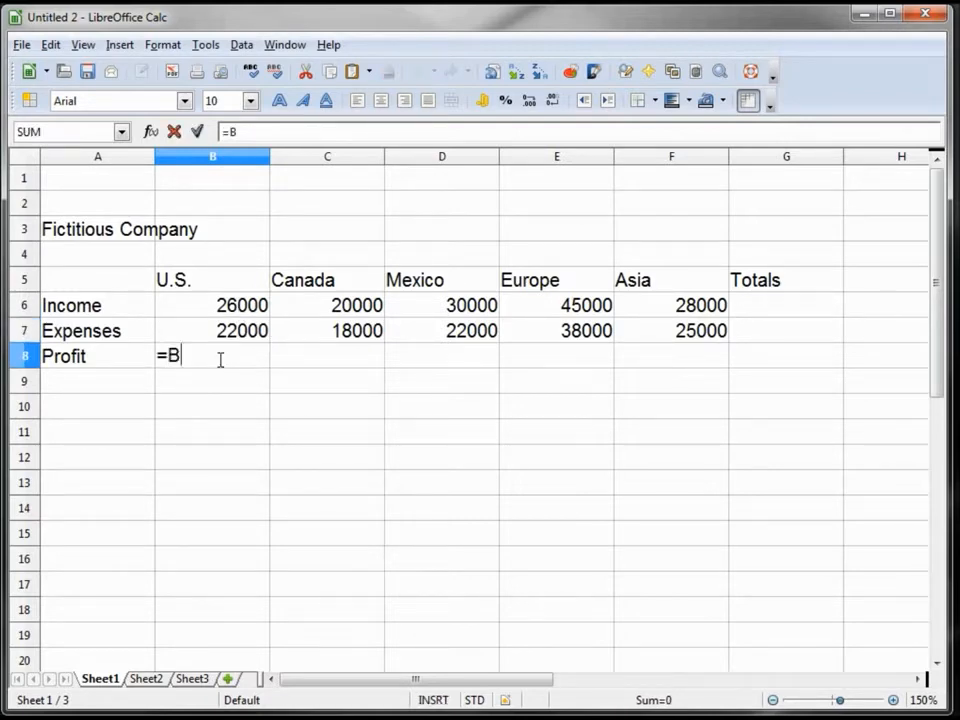
text(6-b7)
key(Return)
click(221, 360)
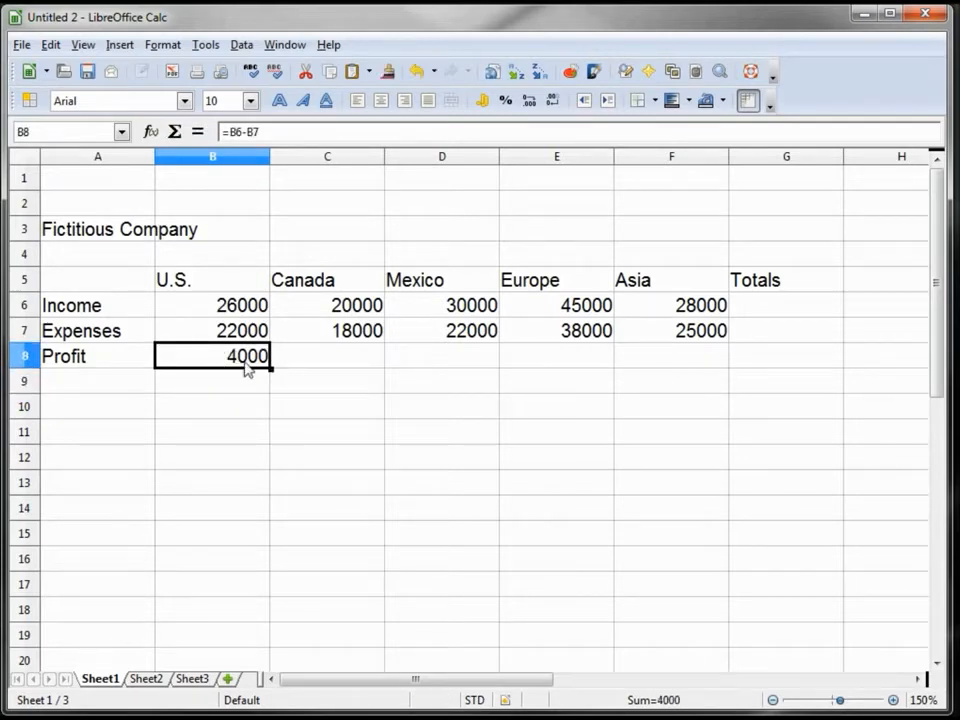
Step: Change the U.S. income in cell B6 to 28000 and check the profit formula in B8
click(242, 313)
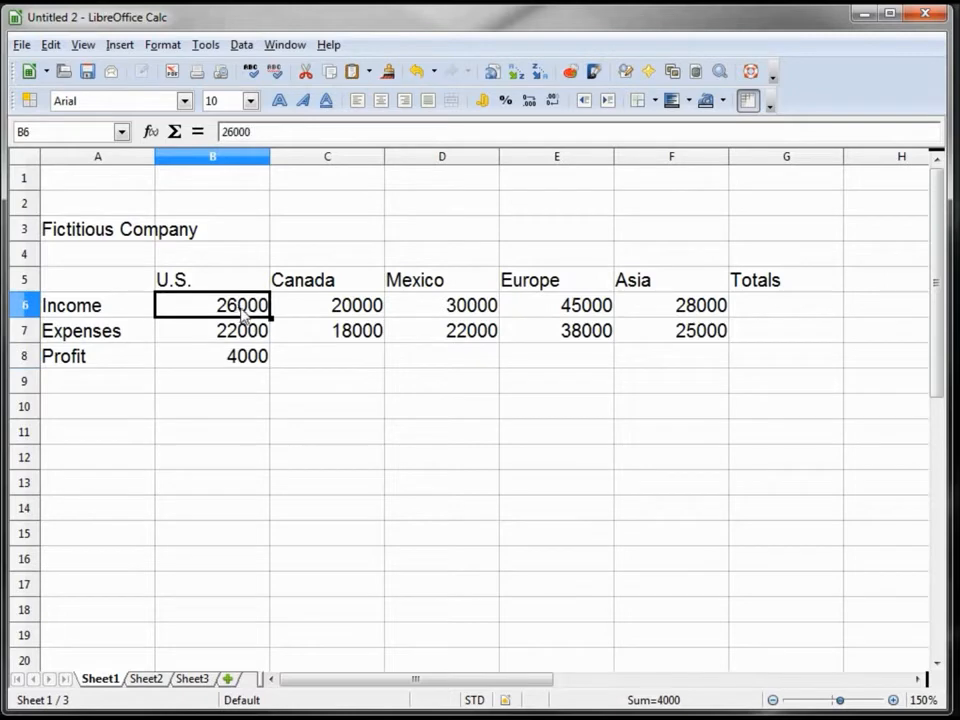
text(28000)
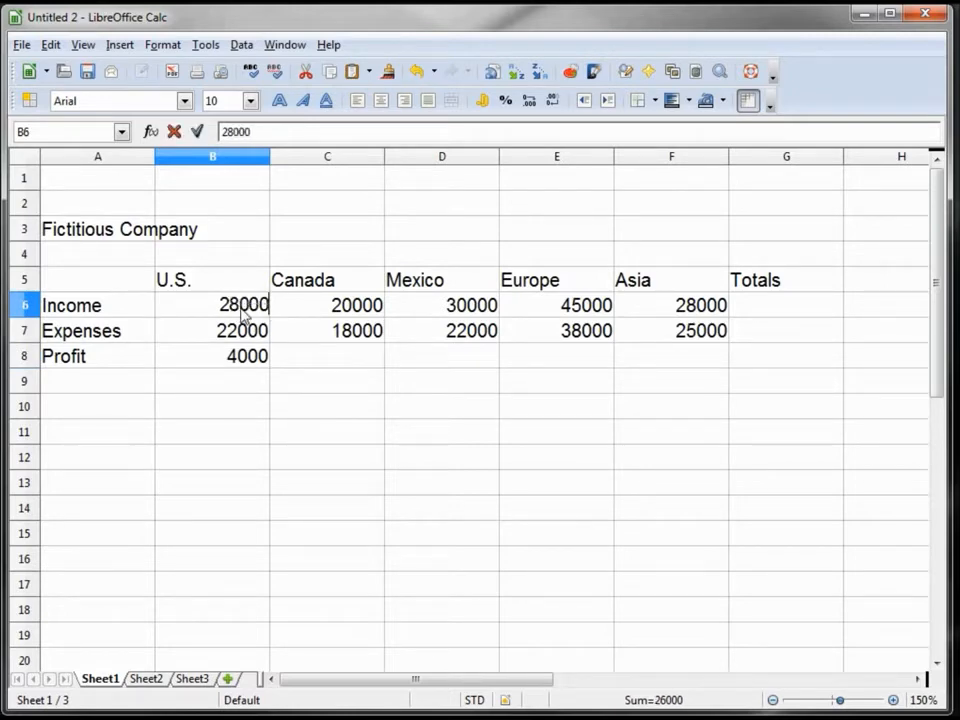
key(Return)
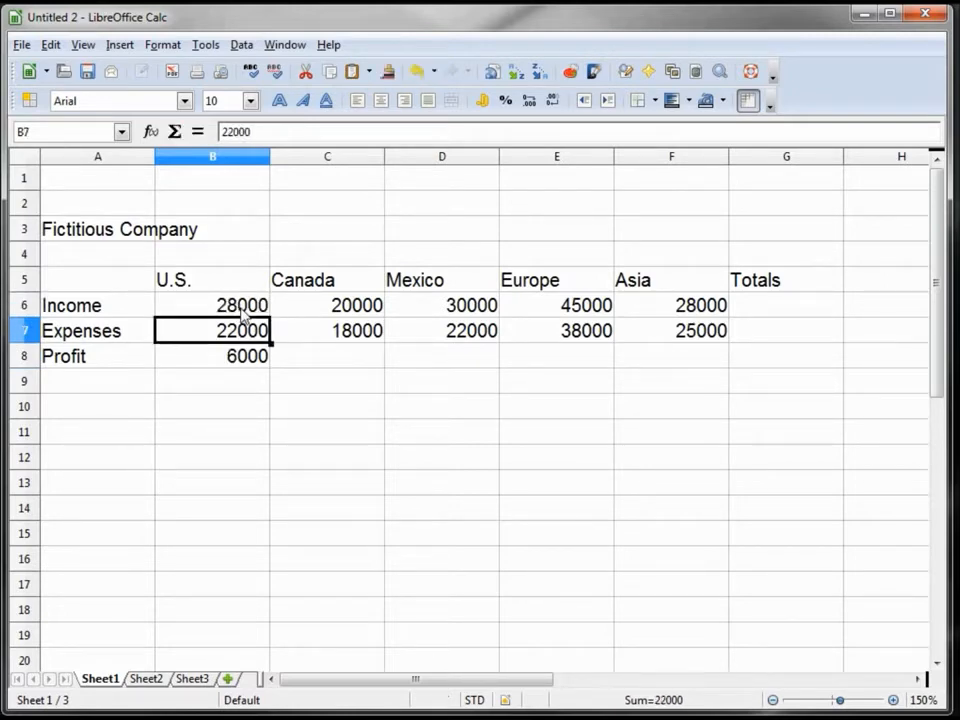
key(Down)
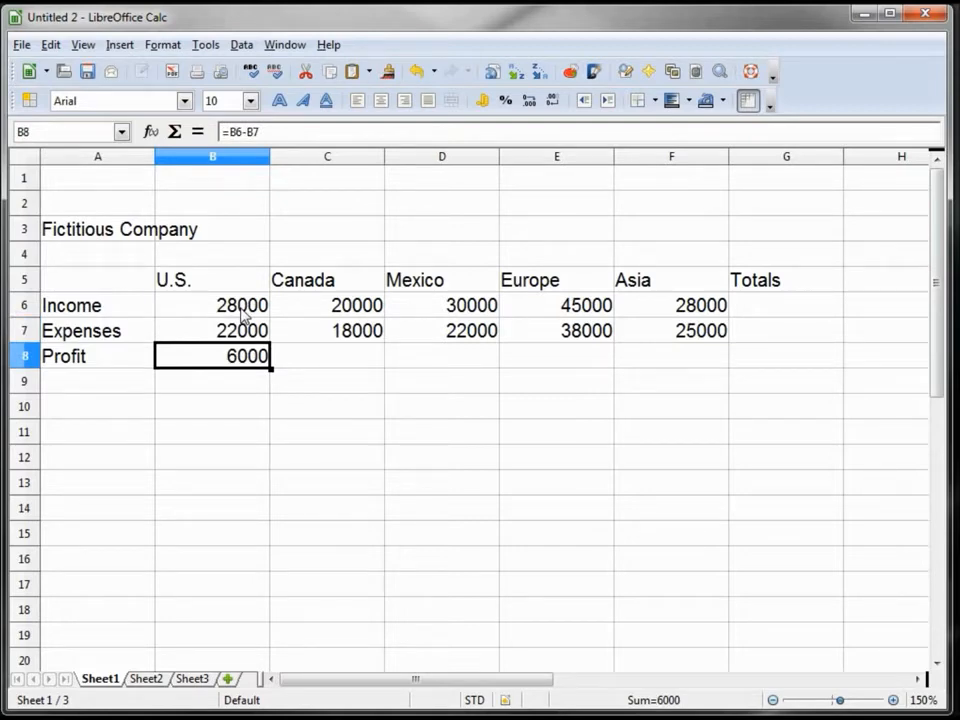
Step: Copy the U.S. profit formula from cell B8 into the Canada profit cell C8
key(Right)
key(Left)
key(Right)
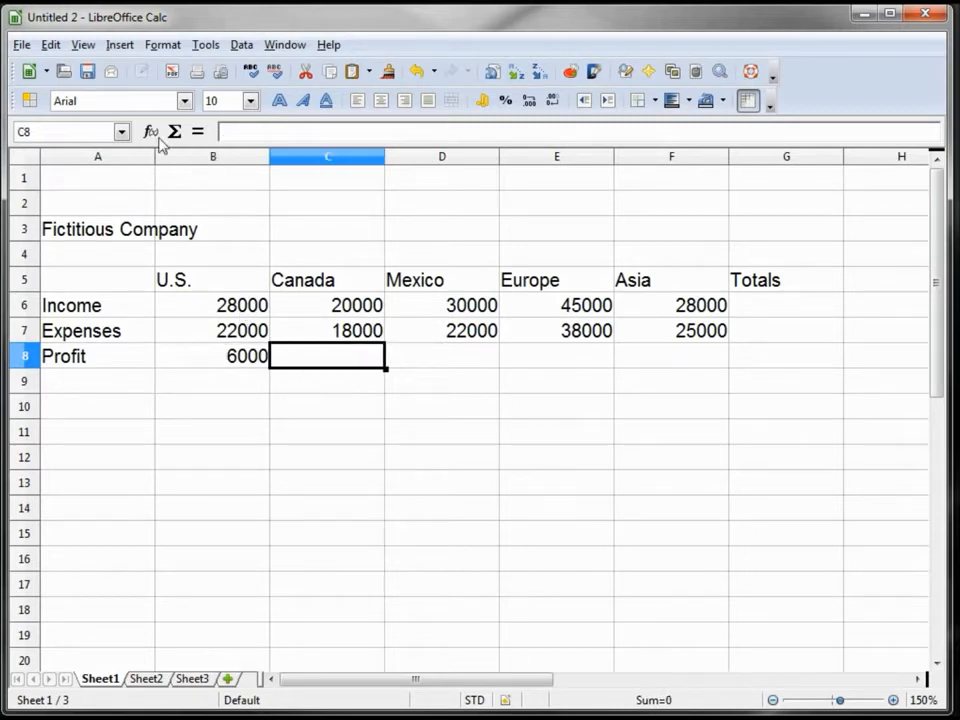
click(55, 46)
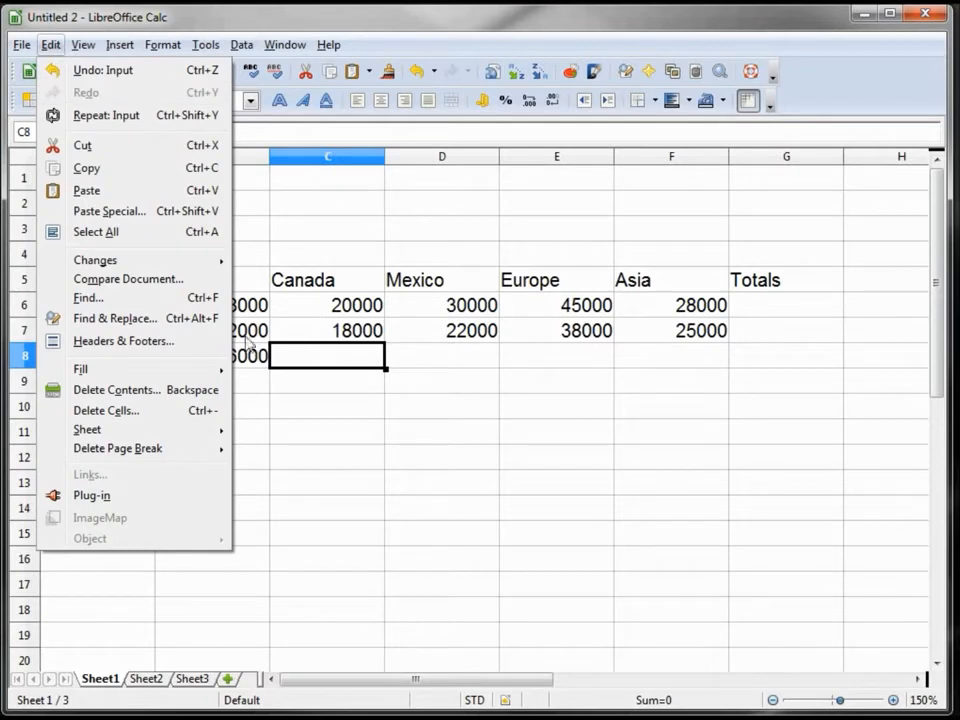
click(243, 356)
click(243, 358)
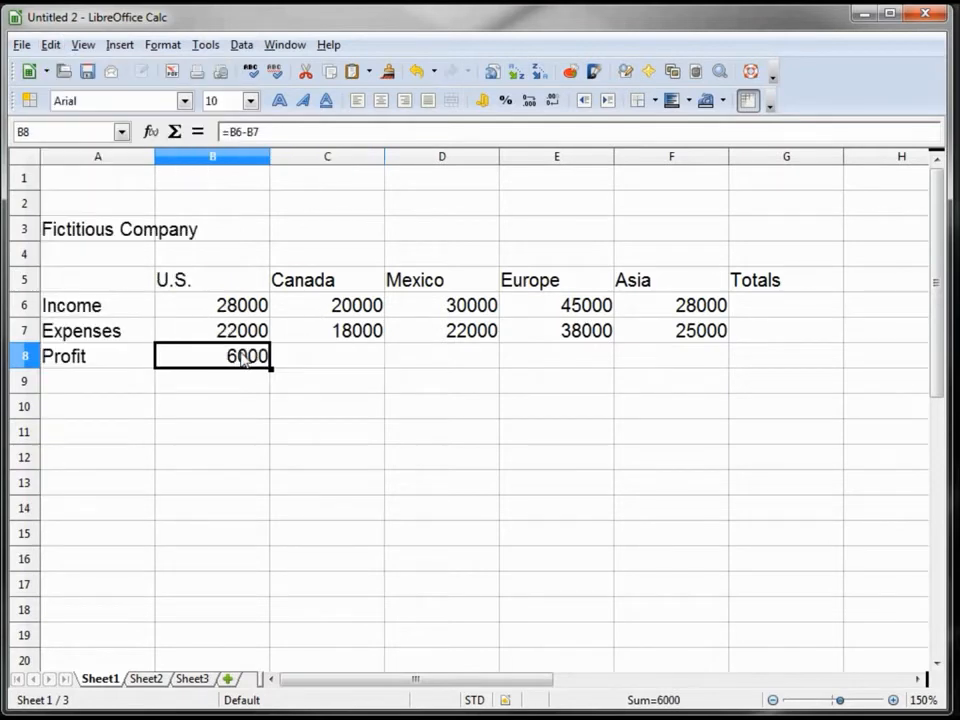
click(50, 45)
click(87, 168)
click(325, 358)
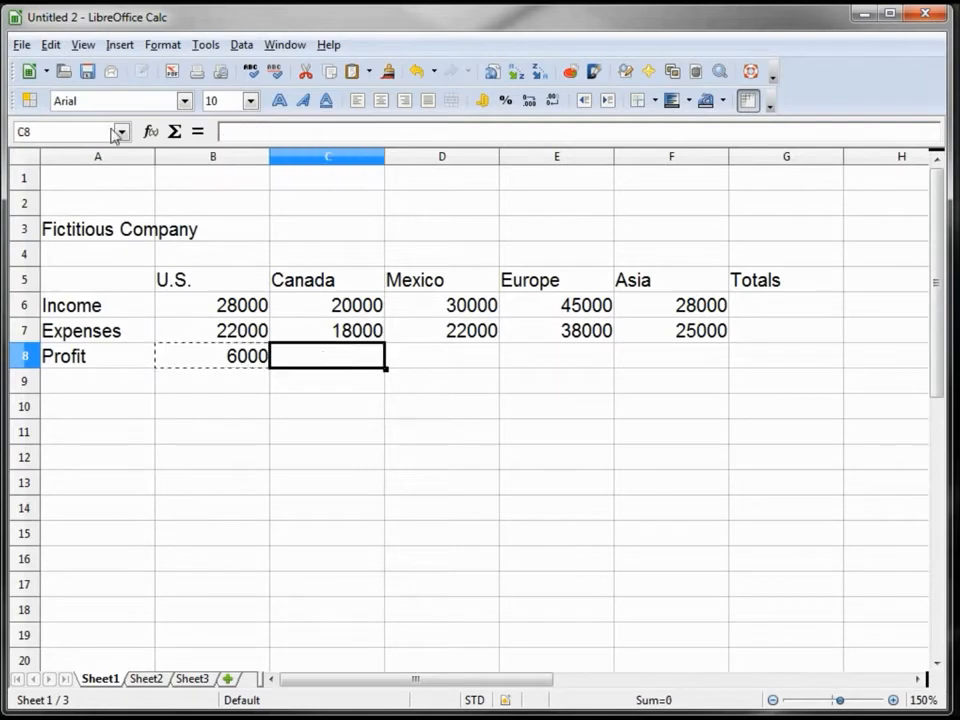
click(49, 45)
click(88, 189)
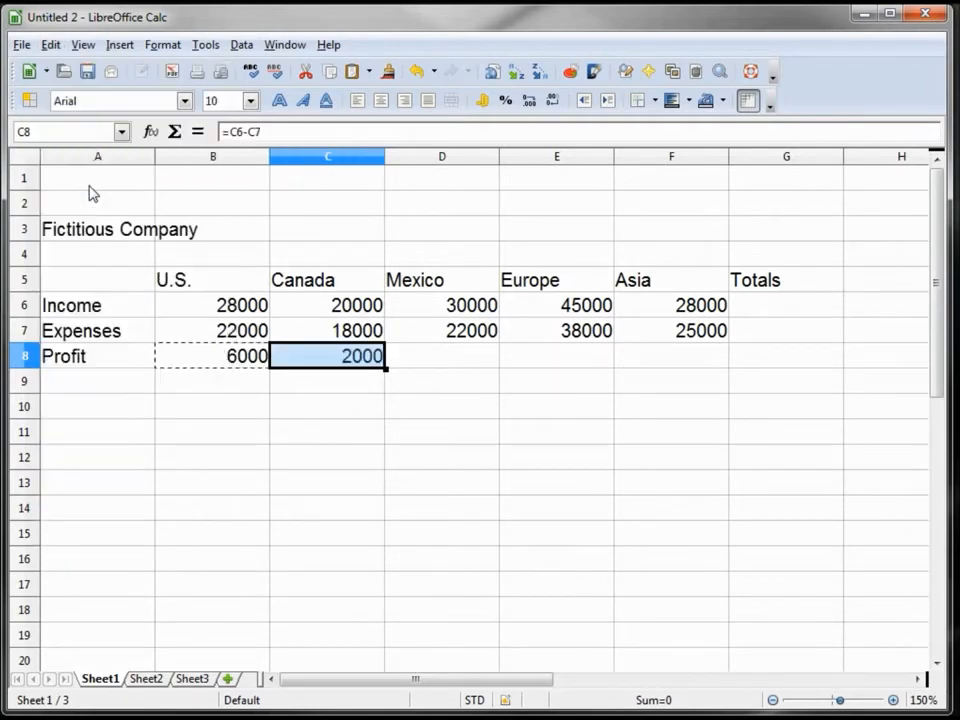
Step: Copy the Canada profit formula from cell C8 into the Mexico profit cell D8
click(436, 358)
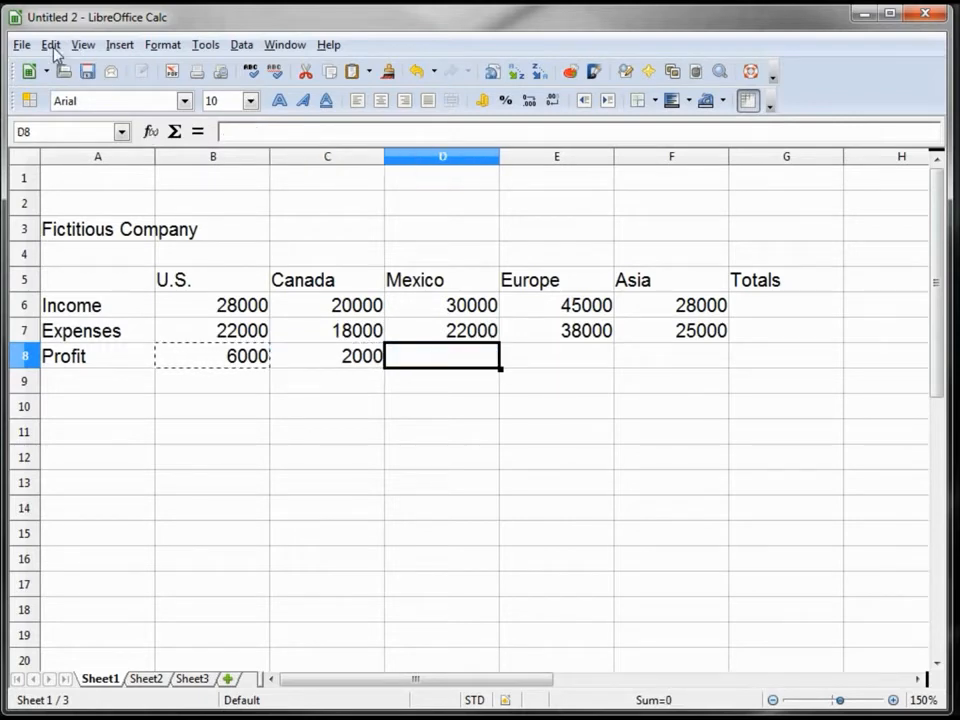
click(51, 45)
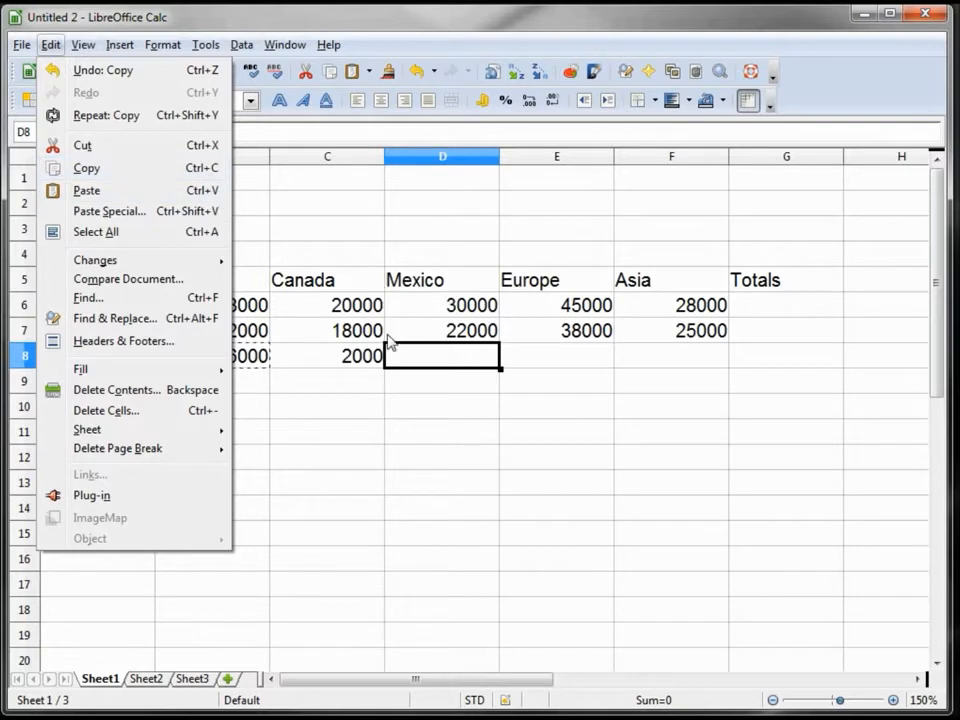
click(345, 358)
click(346, 360)
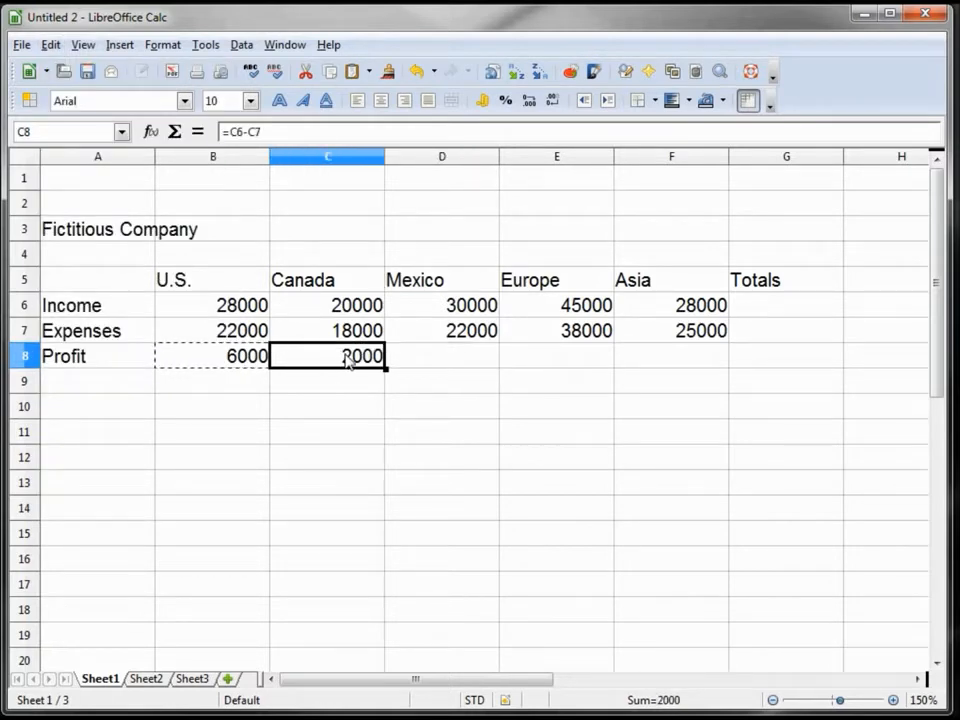
key(ctrl+c)
key(Right)
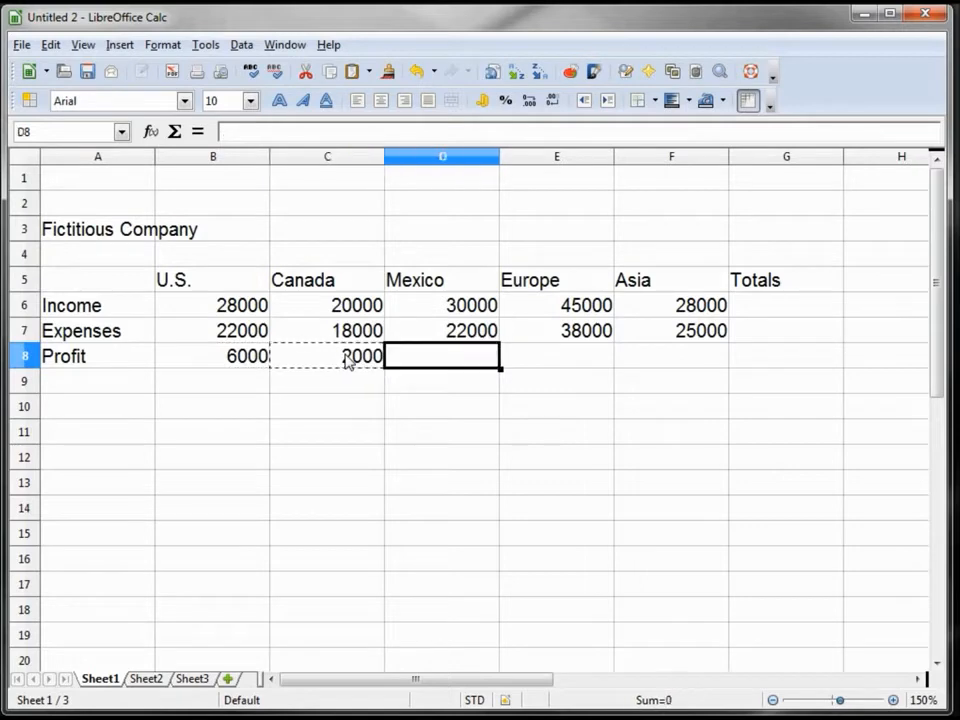
key(ctrl+v)
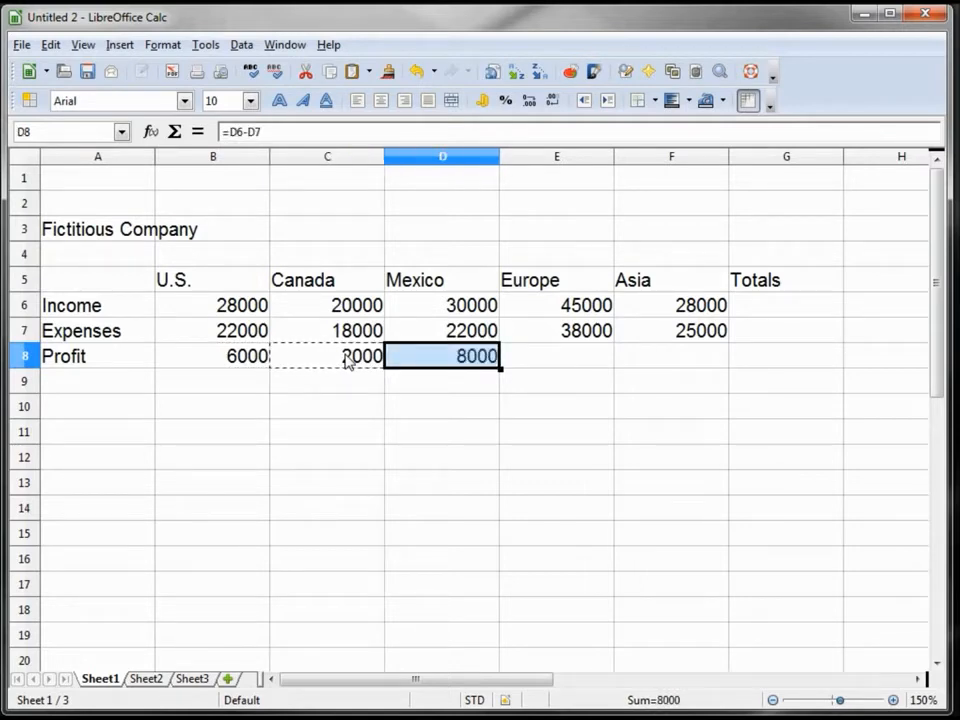
Step: Copy the Mexico profit formula from cell D8 into the Europe and Asia profit cells E8 and F8
key(Right)
key(Left)
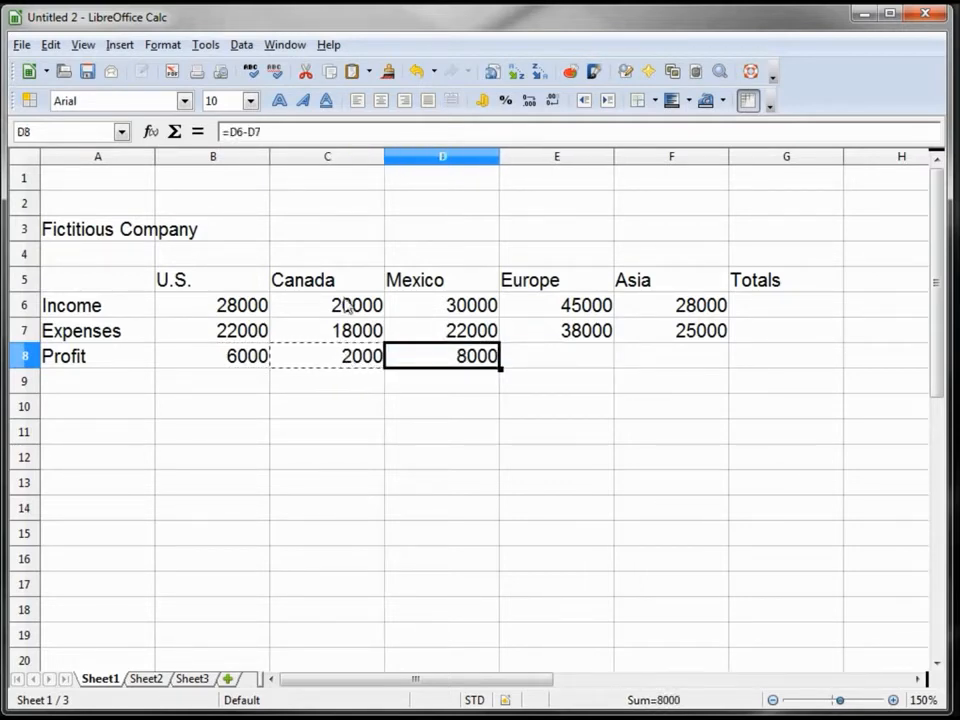
click(333, 77)
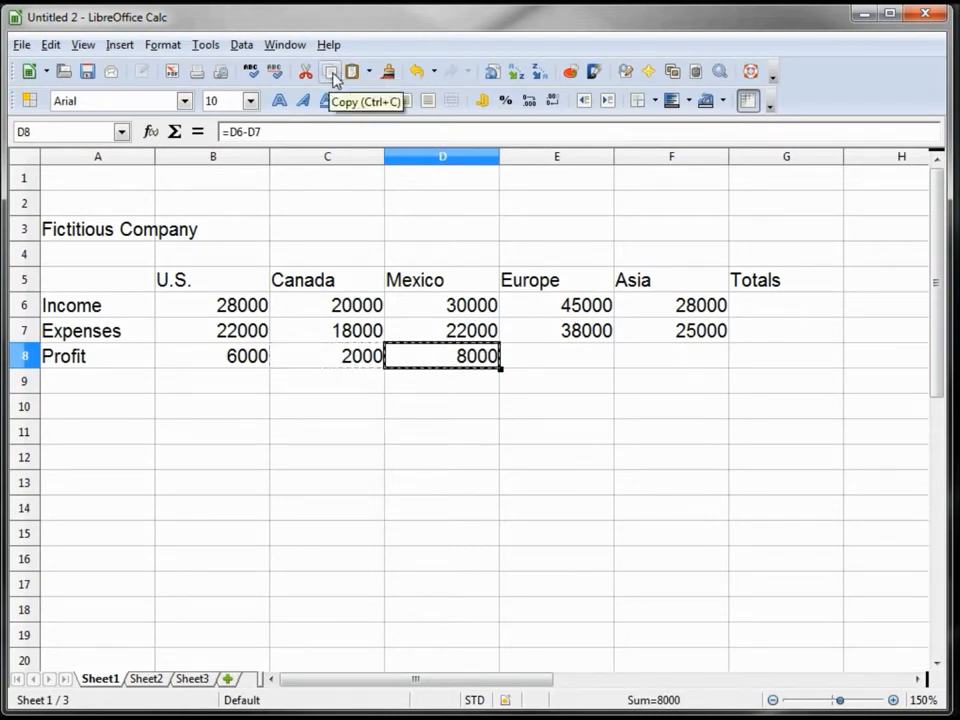
click(538, 362)
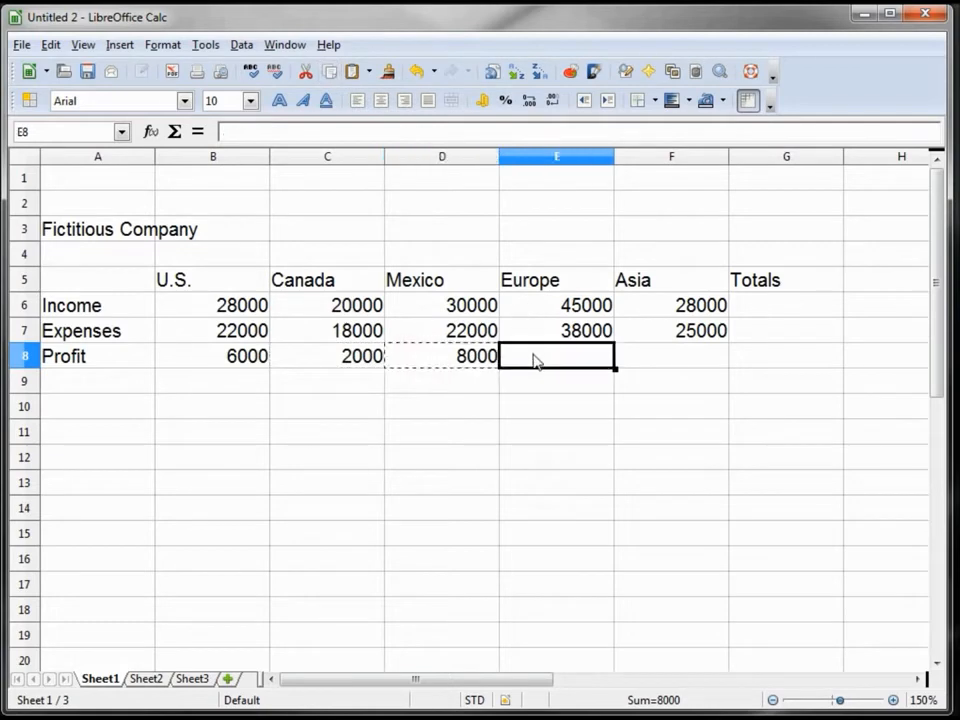
click(352, 73)
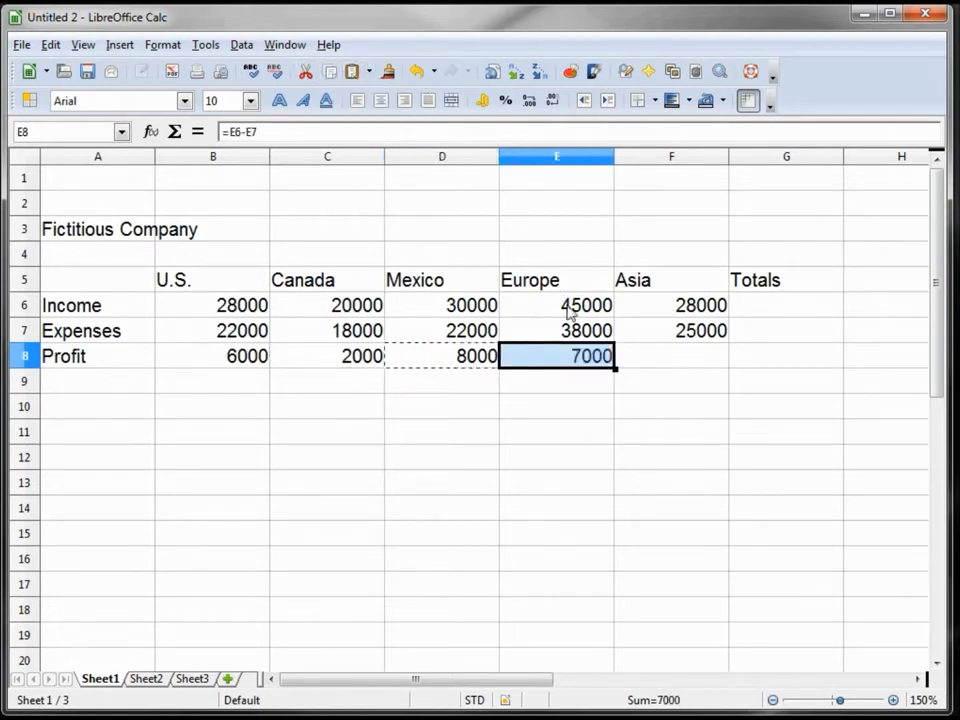
click(651, 363)
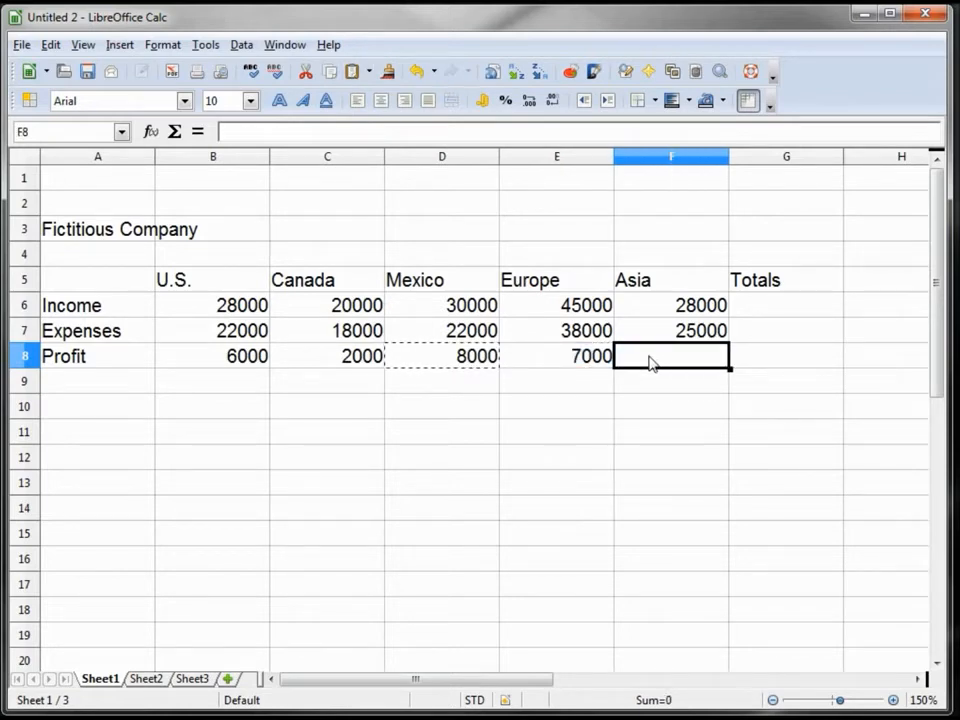
key(ctrl+v)
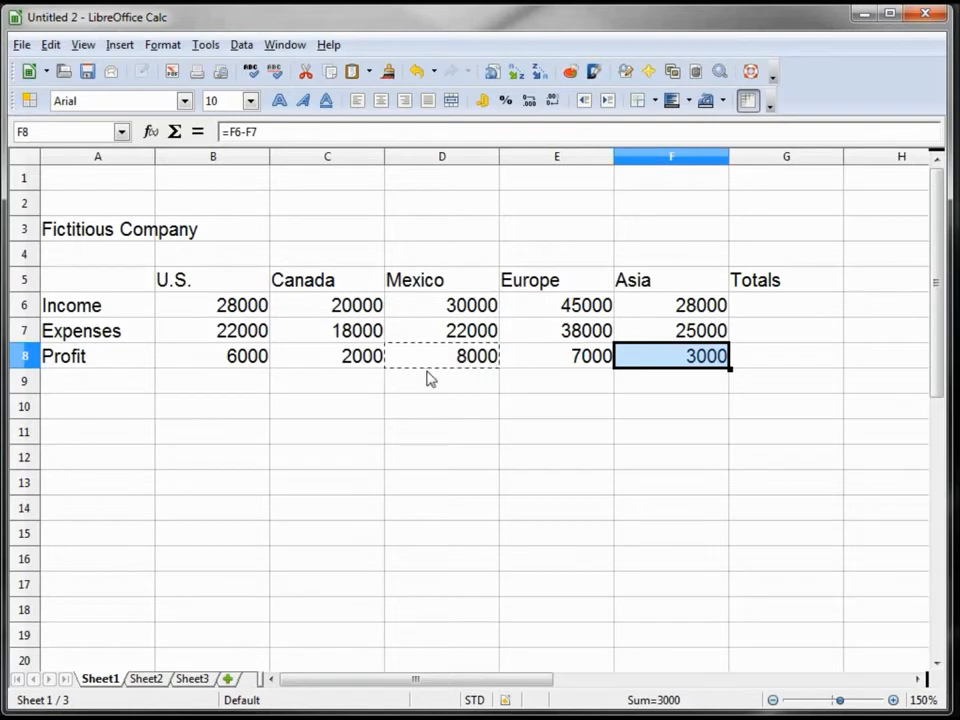
key(Escape)
Step: Total the Income row in cell G6 with the automatic sum =SUM(B6:F6)
click(796, 310)
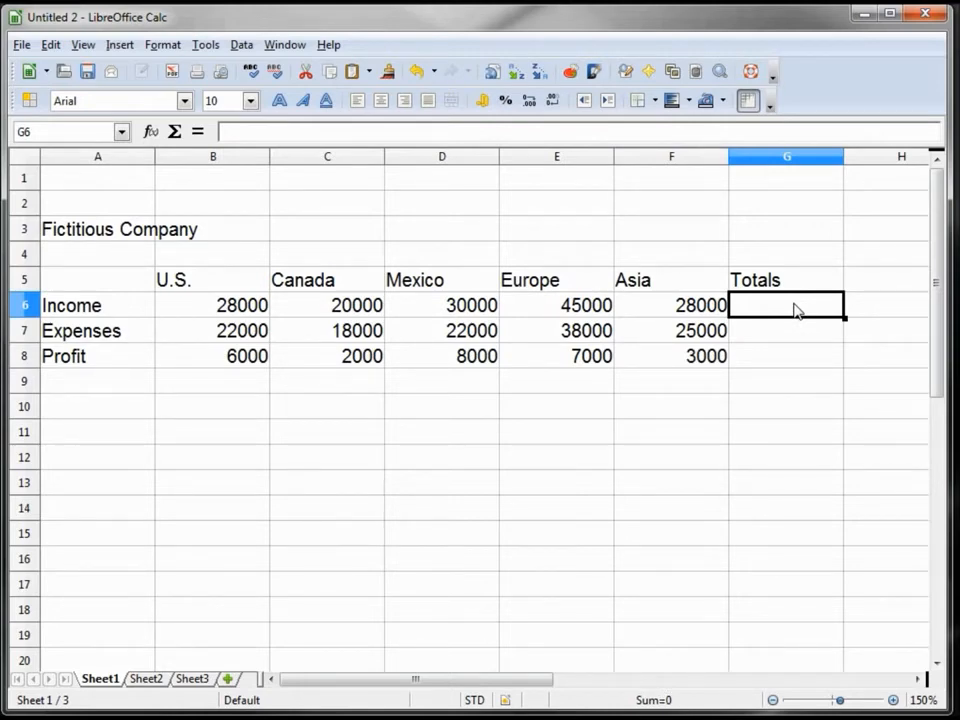
click(174, 134)
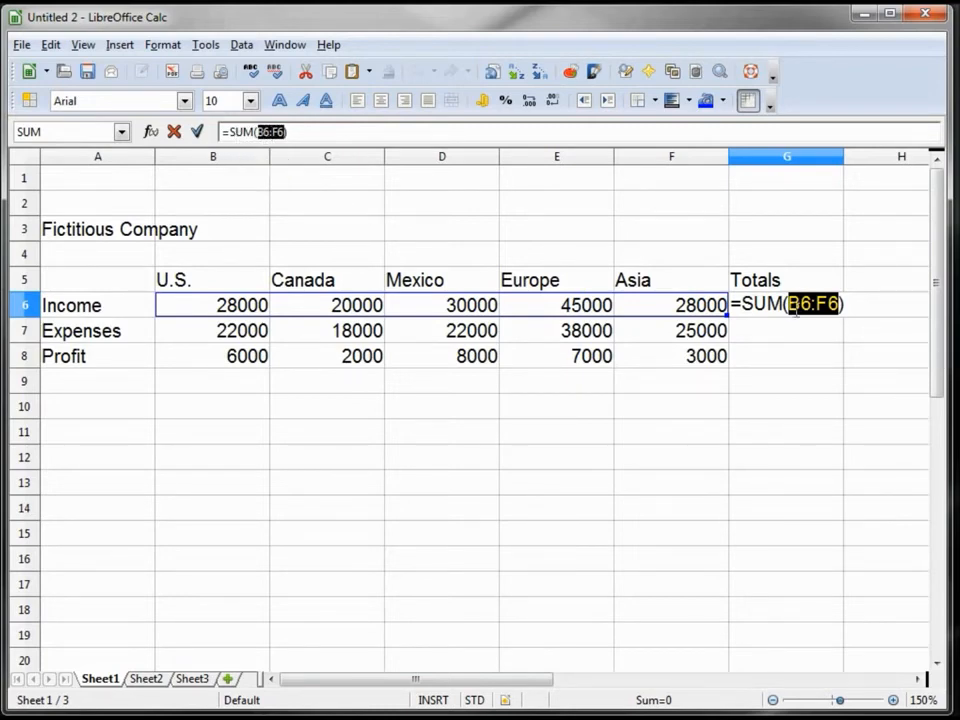
key(Return)
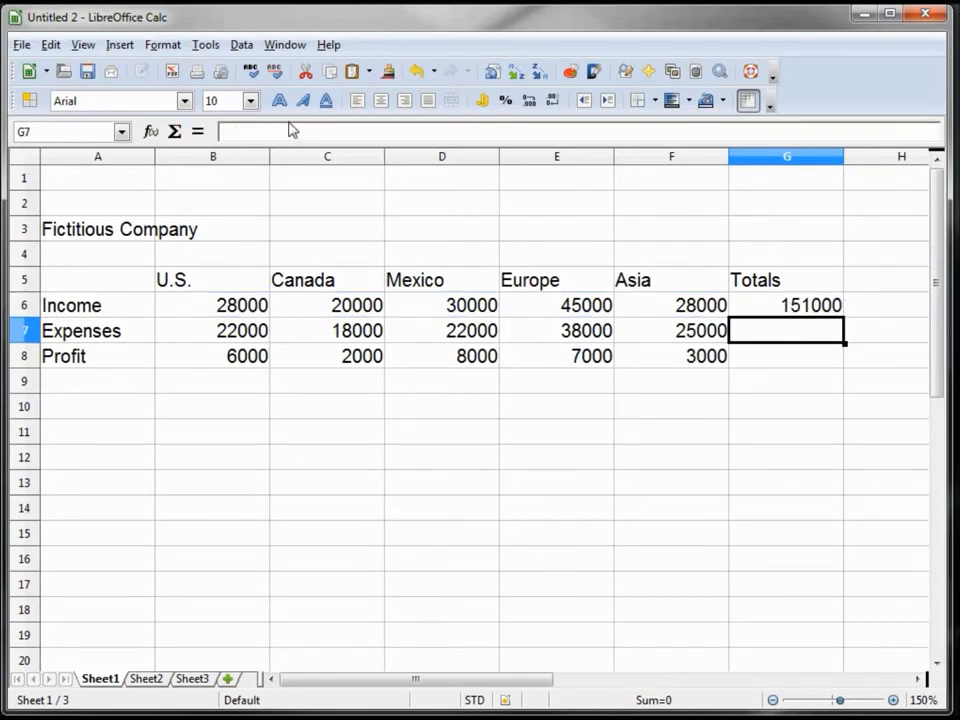
click(176, 132)
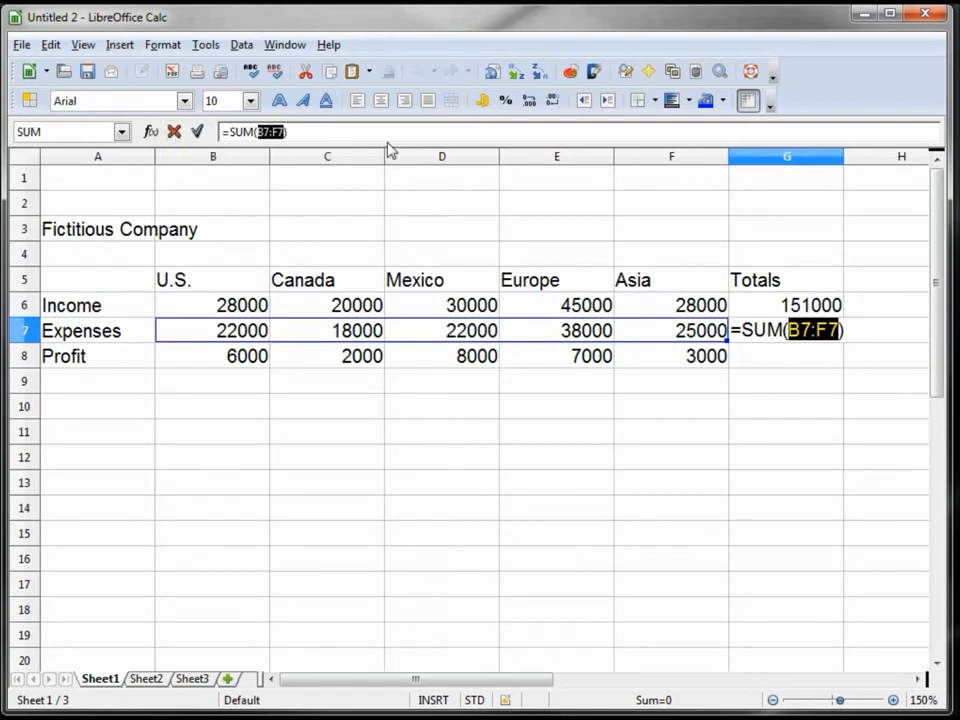
click(337, 137)
text(fdsgsdgfsfdgsdg)
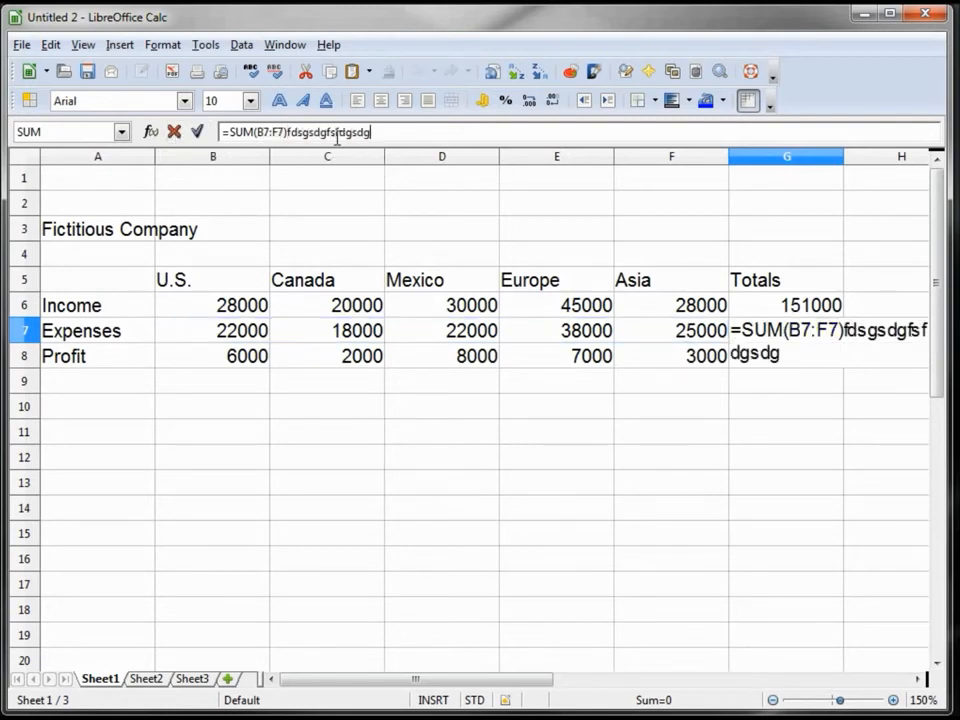
click(177, 136)
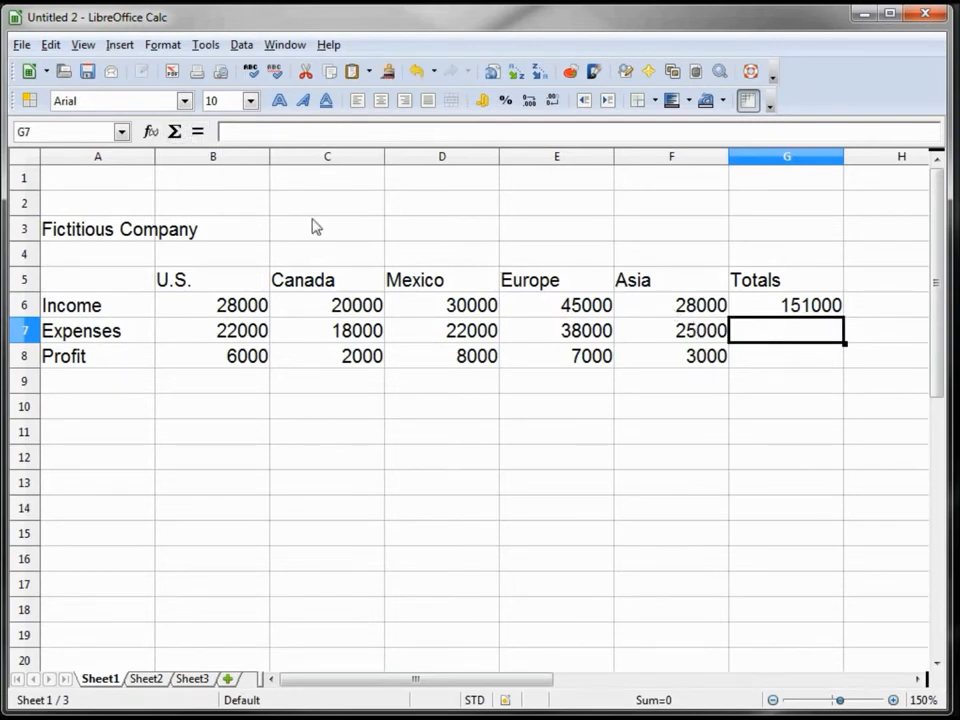
Step: Total the Expenses row in cell G7 with the automatic sum =SUM(B7:F7)
click(177, 133)
key(Return)
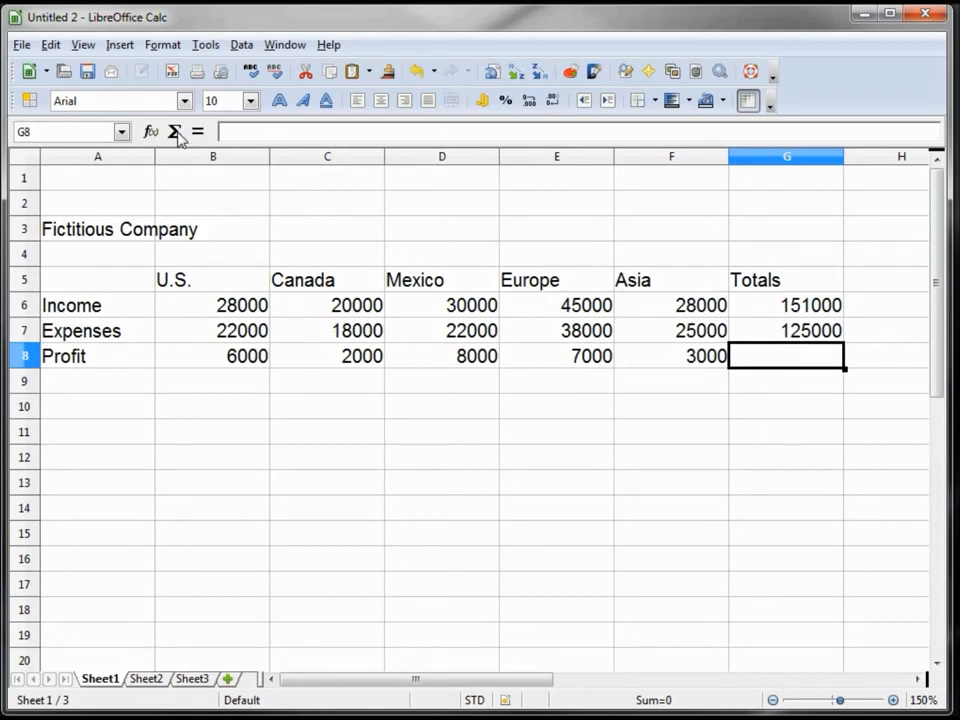
Step: Append +5 to the Expenses total formula in cell G7, making it =SUM(B7:F7)+5
key(Up)
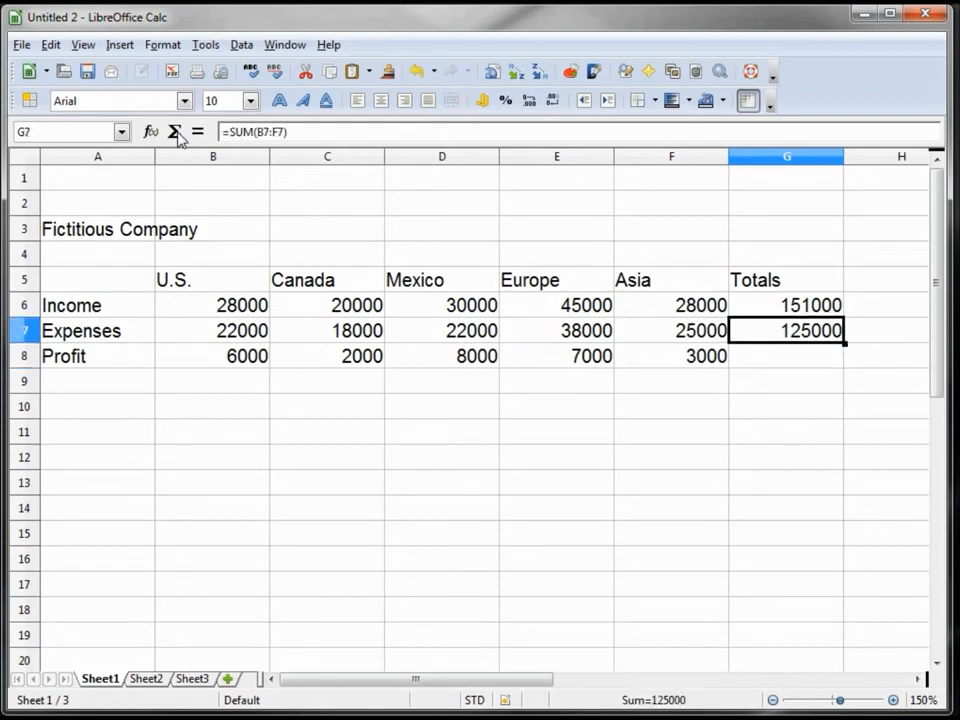
click(300, 131)
text(+)
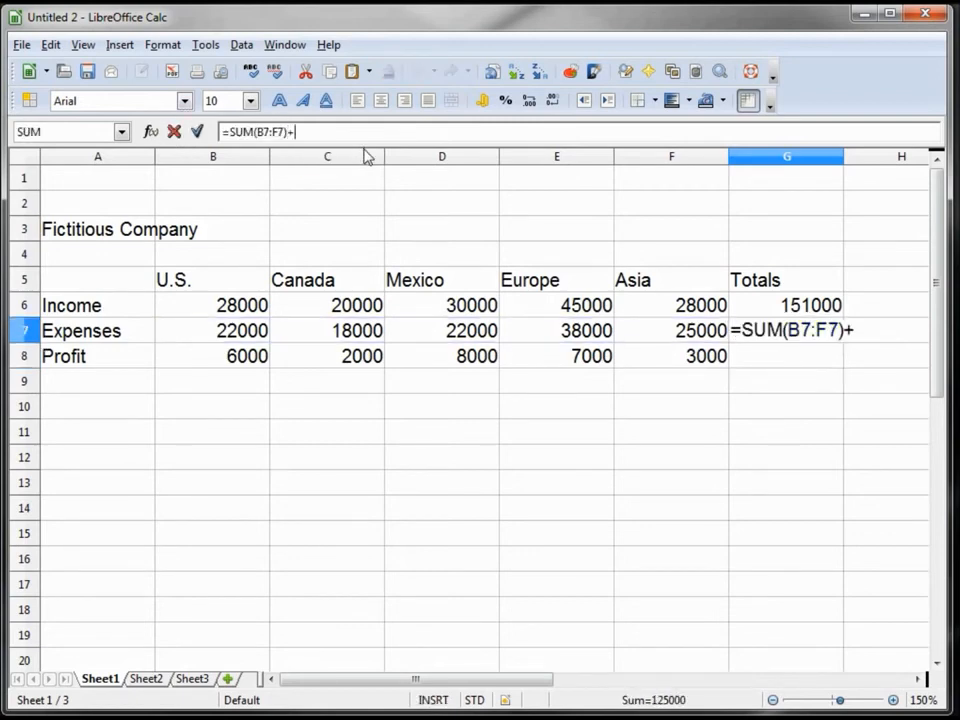
text(5)
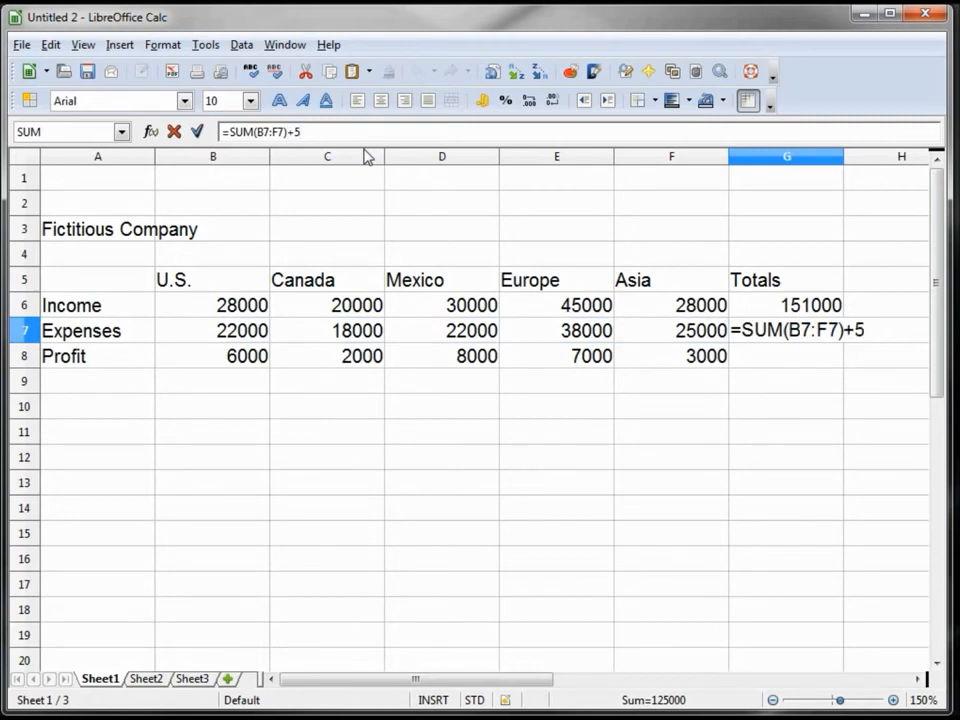
key(Return)
key(Up)
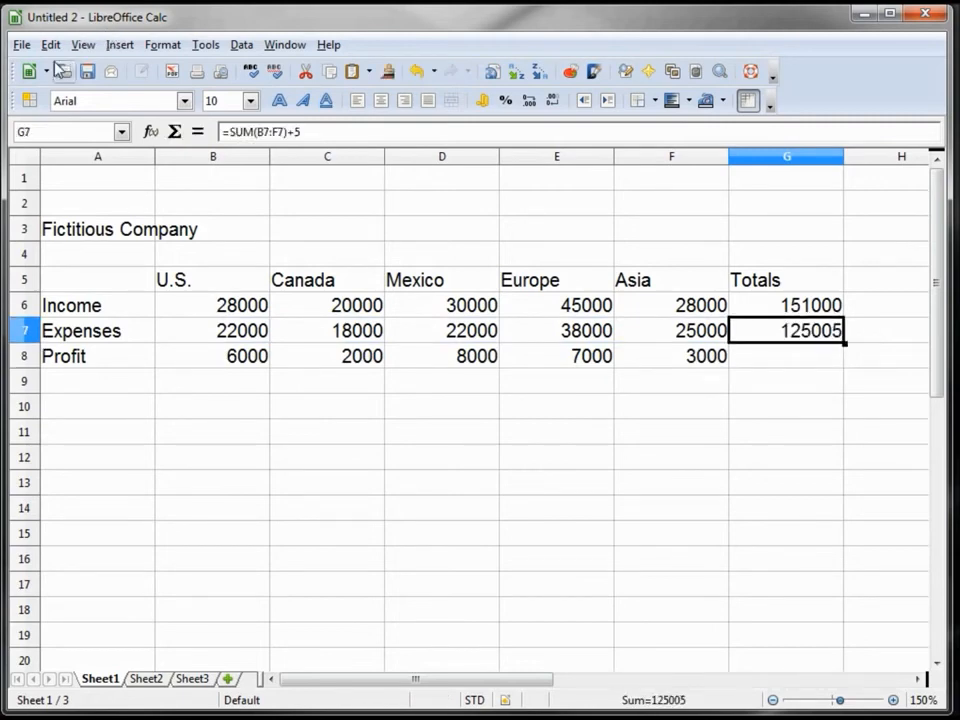
Step: Undo the +5 edit of the Expenses total formula in cell G7, redo it, and undo it again
click(418, 73)
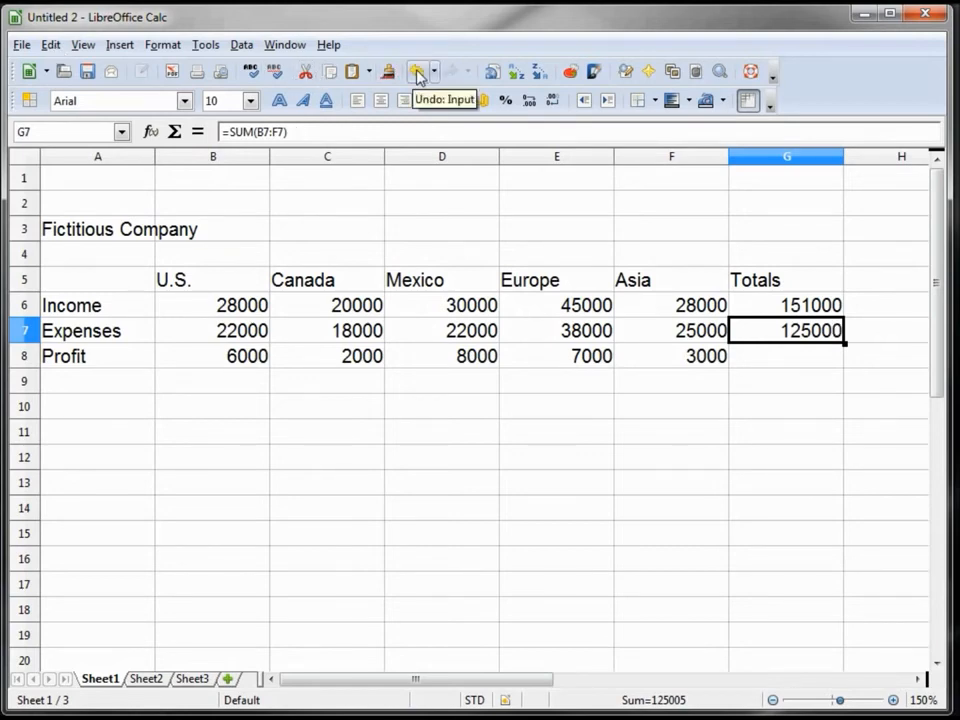
click(50, 45)
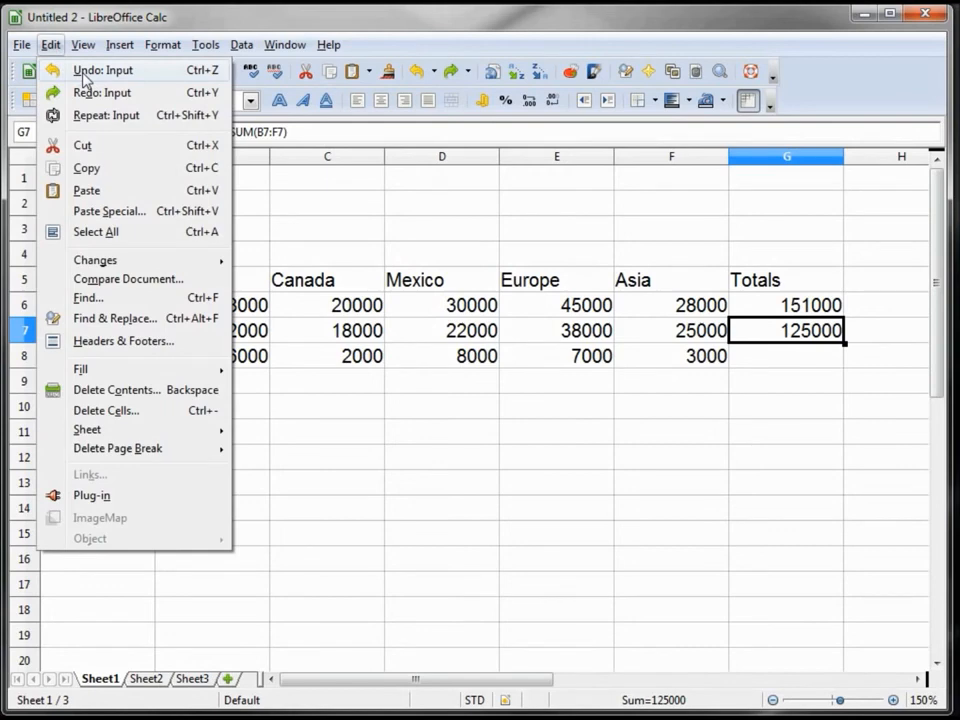
click(94, 93)
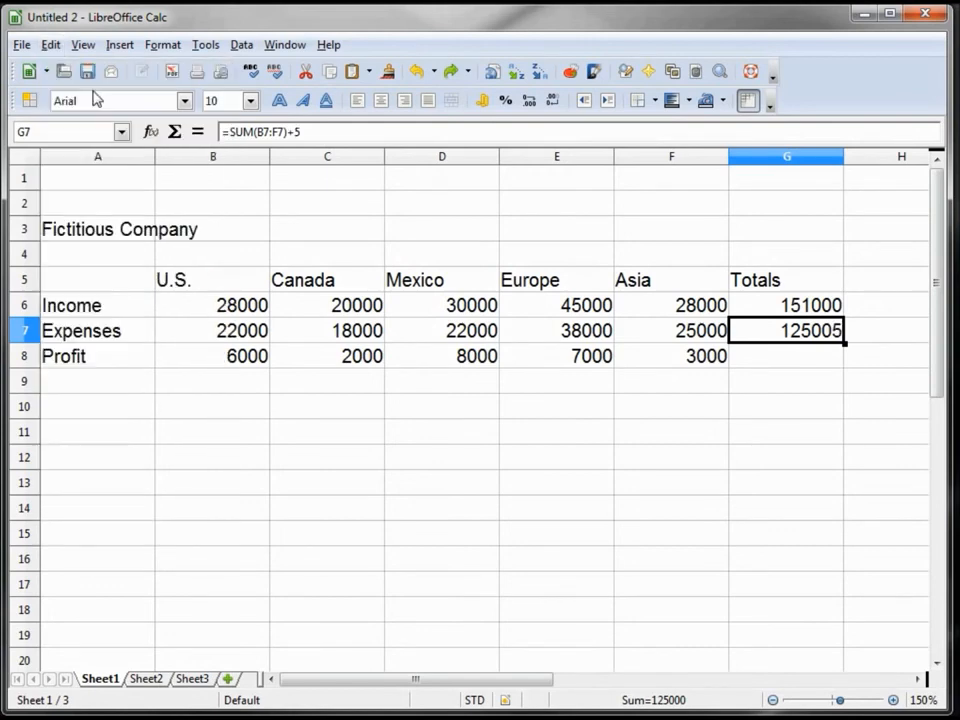
click(50, 45)
click(80, 72)
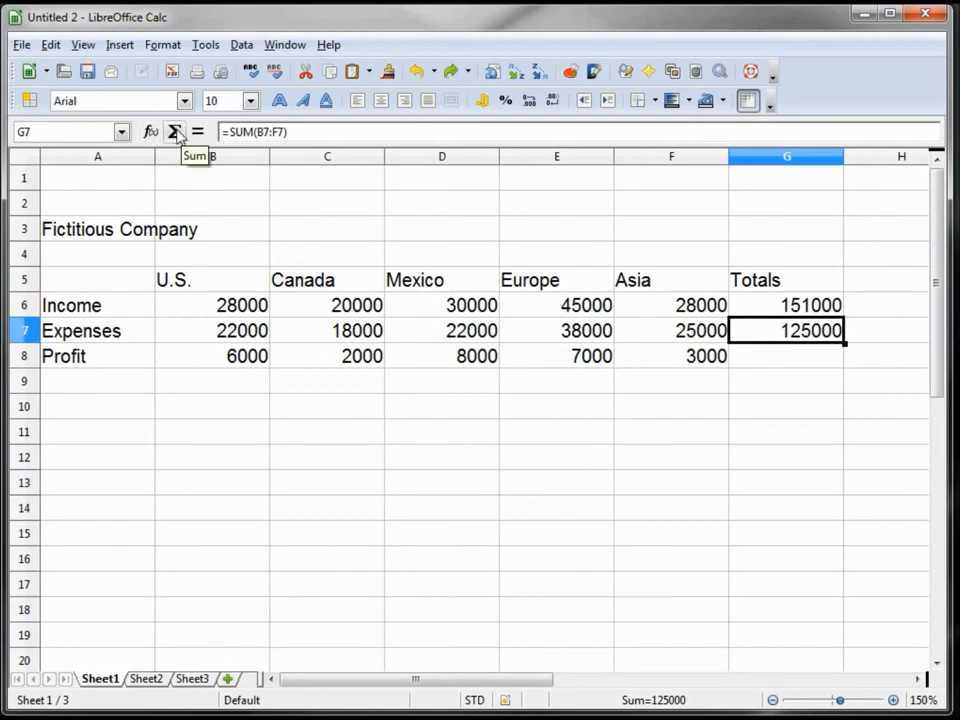
click(294, 136)
text(4444)
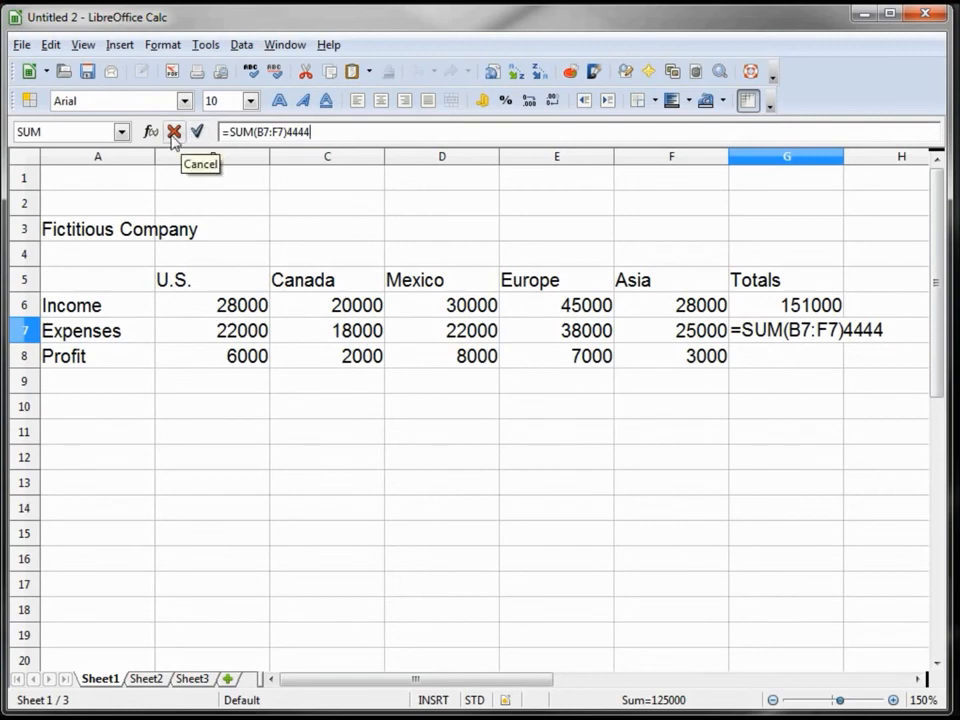
click(173, 137)
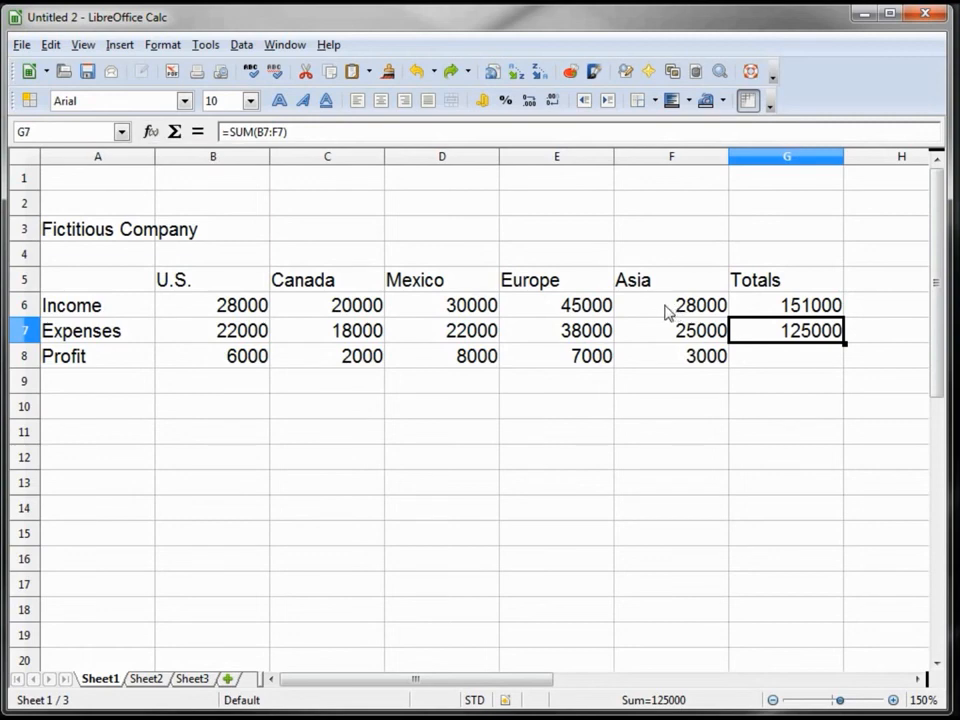
Step: Total the Profit row in cell G8 with the automatic sum of the regional profits
click(772, 360)
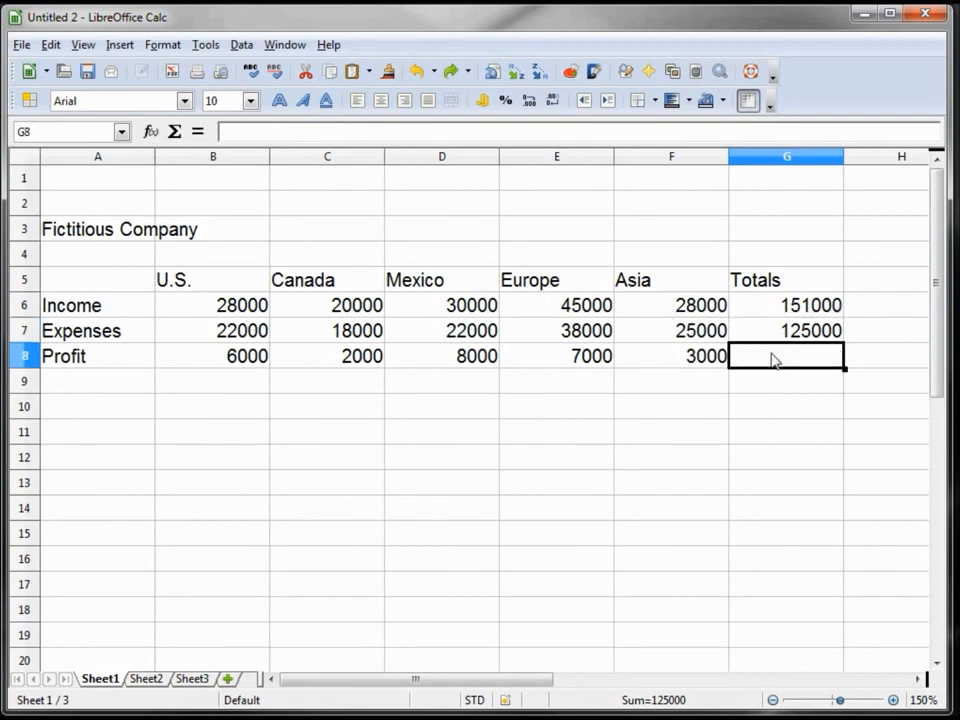
click(175, 132)
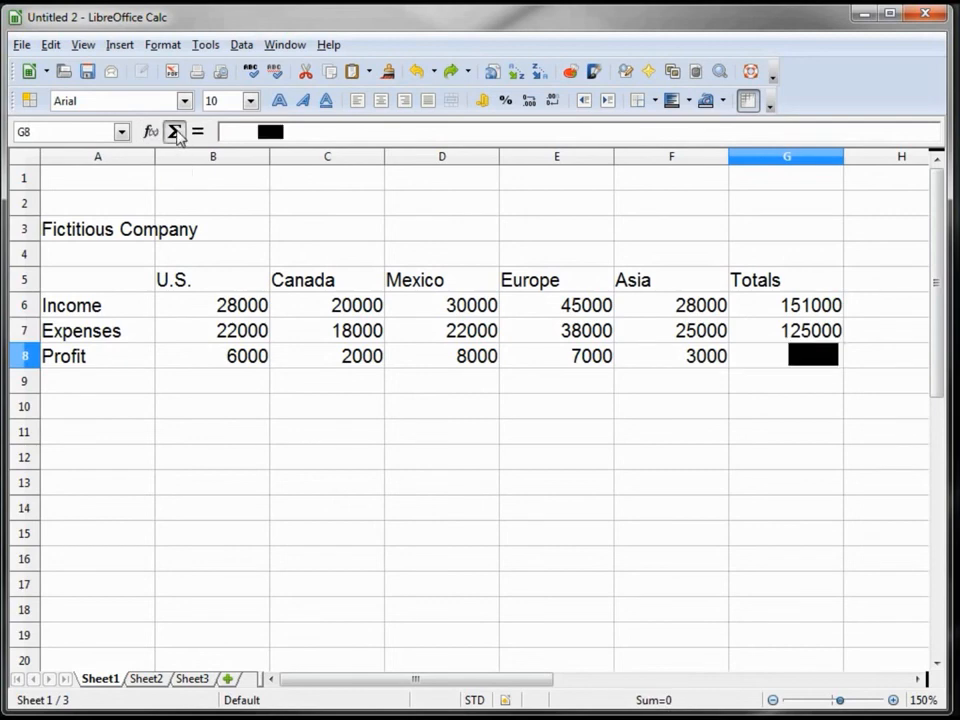
key(Return)
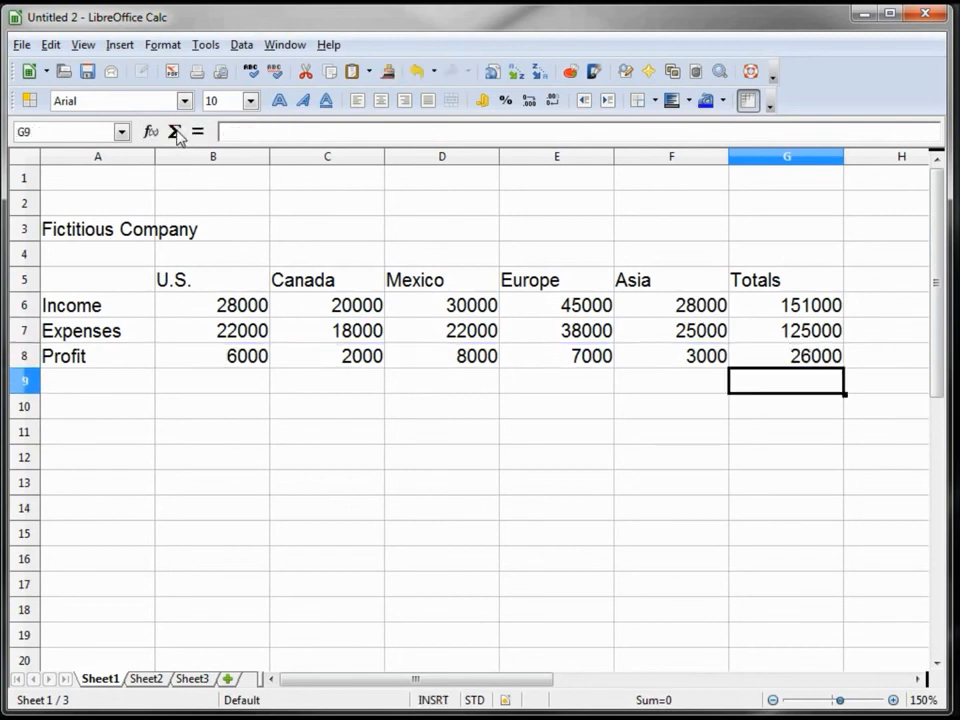